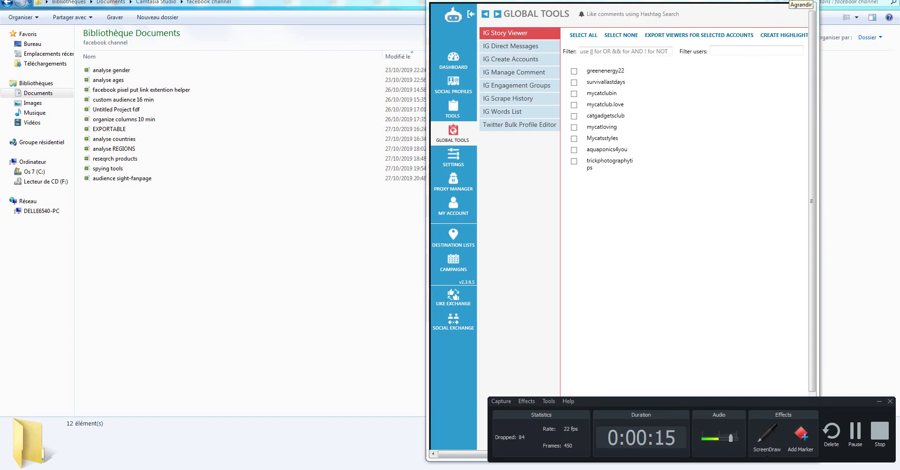
{"action": "left_click", "coordinate": [796, 1]}
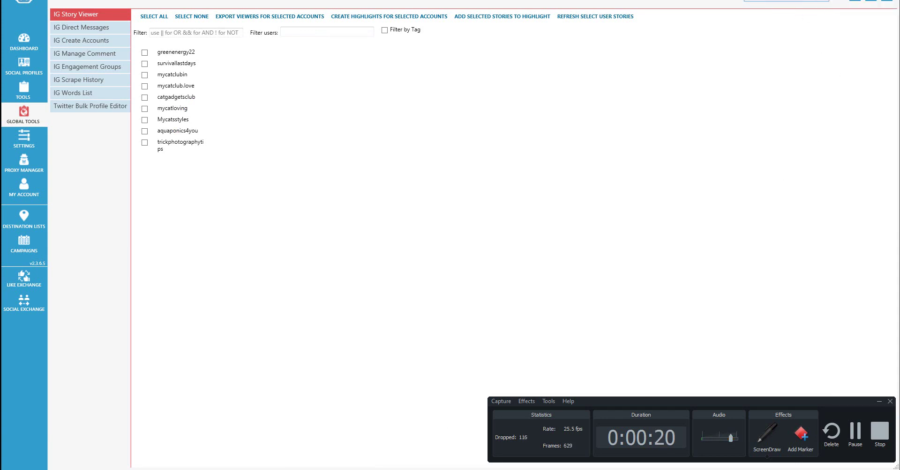
{"action": "left_click", "coordinate": [879, 402]}
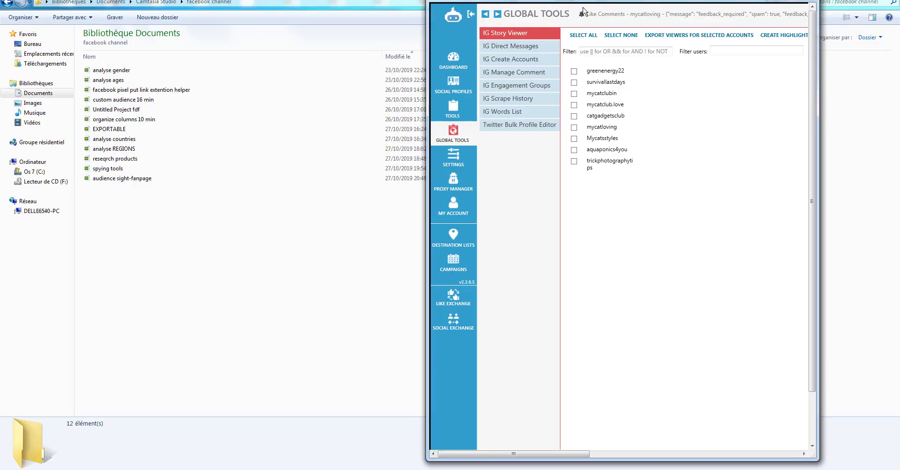
Switch to Notepad and replace all of its text with two lines, "IG scraper" and "Jarvee"
{"action": "key", "text": "alt+Tab"}
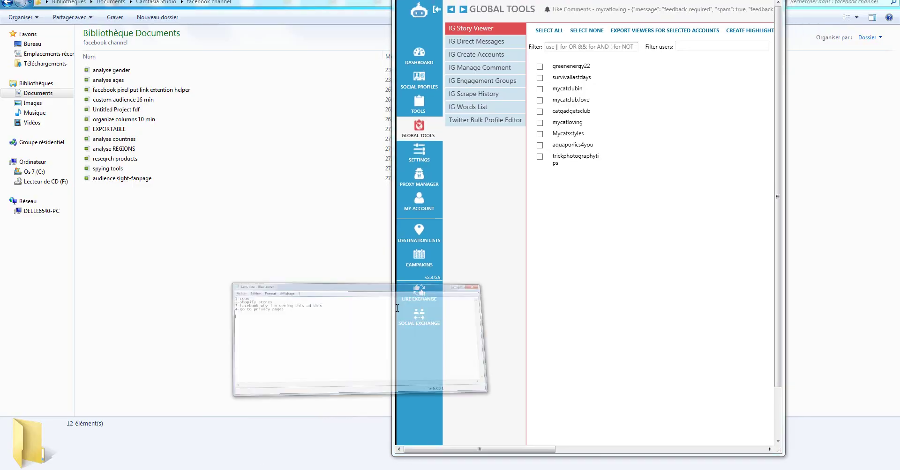
{"action": "key", "text": "ctrl+a"}
{"action": "type", "text": "in"}
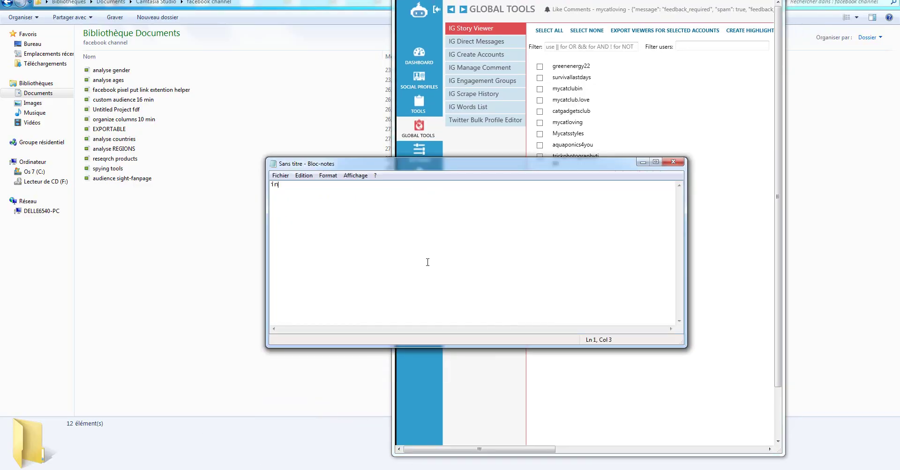
{"action": "key", "text": "BackSpace"}
{"action": "type", "text": "i"}
{"action": "key", "text": "BackSpace"}
{"action": "type", "text": "IG scraper Jarvee"}
{"action": "key", "text": "Up"}
{"action": "key", "text": "Left"}
{"action": "key", "text": "Left"}
{"action": "key", "text": "Right"}
{"action": "key", "text": "Right"}
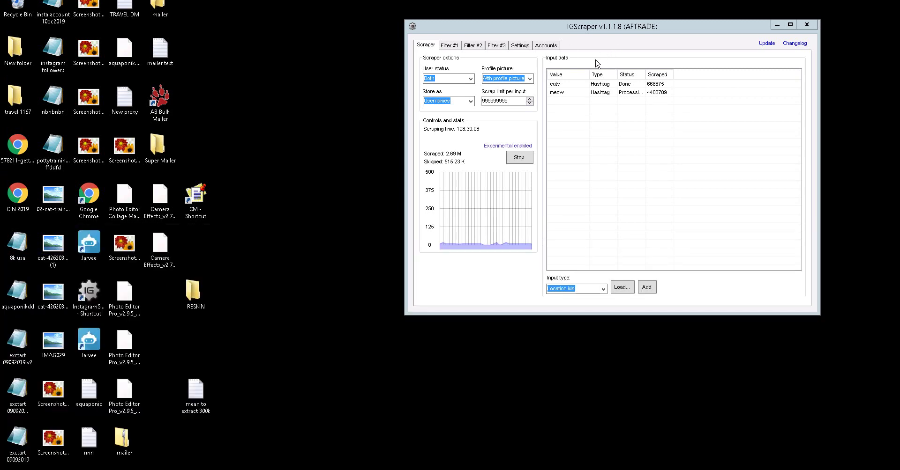
{"action": "key", "text": "super+d"}
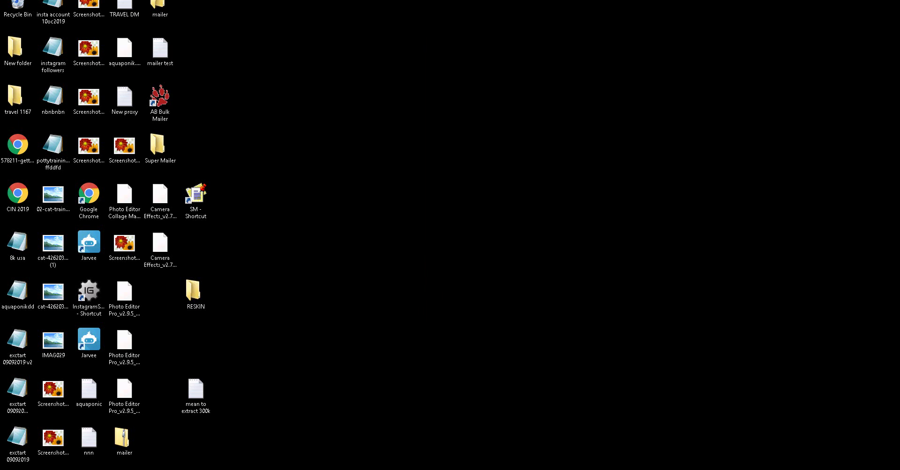
{"action": "key", "text": "super+d"}
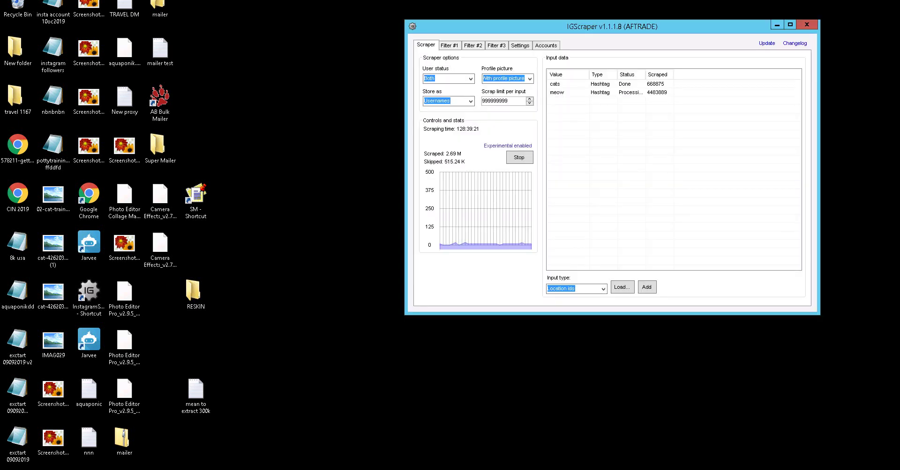
{"action": "key", "text": "super+d"}
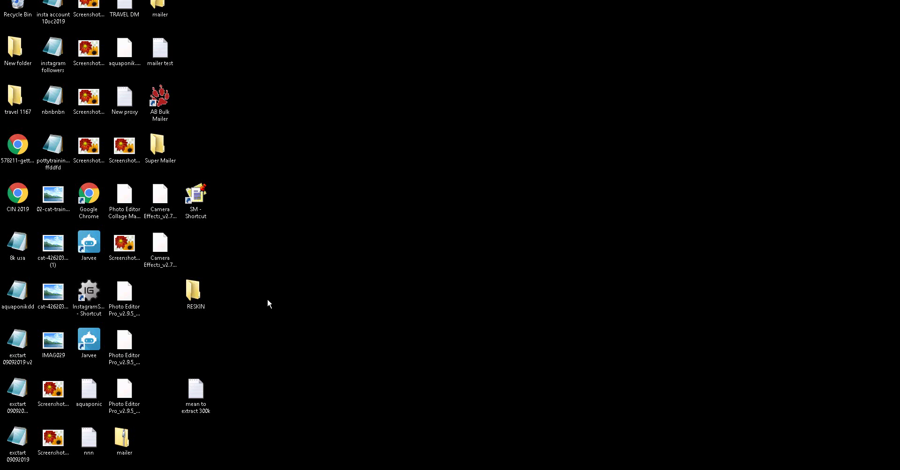
{"action": "key", "text": "super+d"}
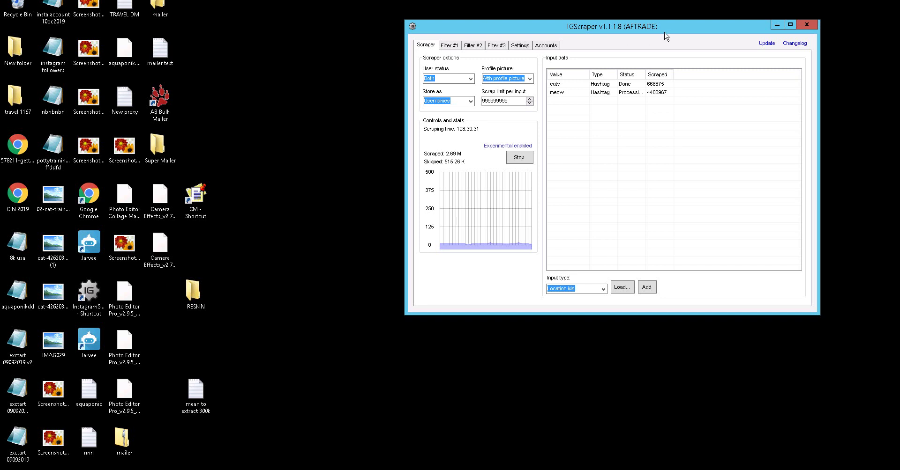
{"action": "left_click_drag", "start_coordinate": [674, 31], "coordinate": [655, 30]}
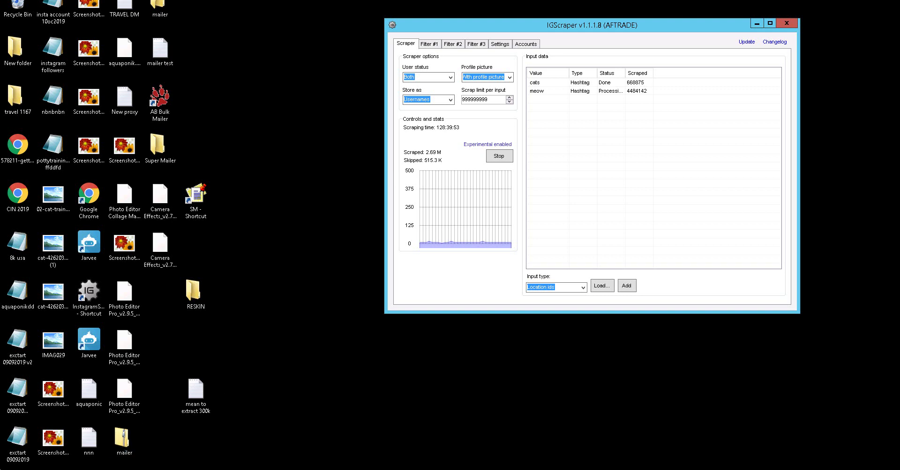
Launch Calculator with the Run command "calc" and place it in the free desktop area beside the IGScraper window
{"action": "key", "text": "super+r"}
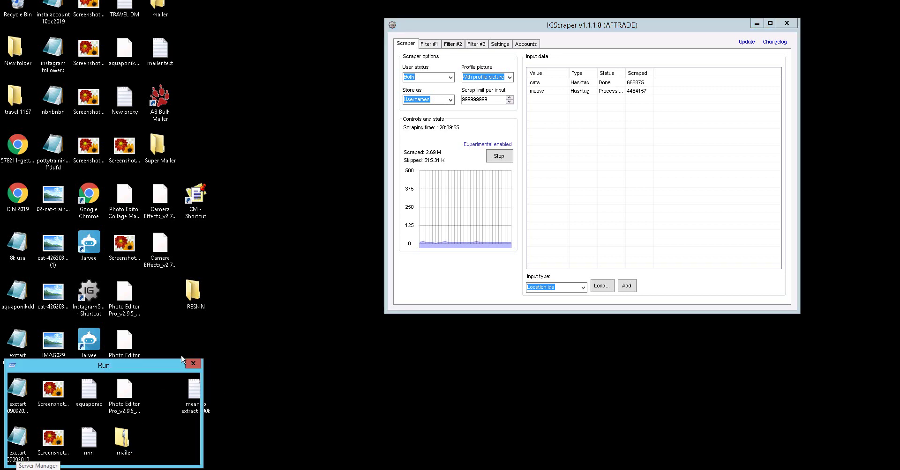
{"action": "left_click_drag", "start_coordinate": [124, 370], "coordinate": [414, 249]}
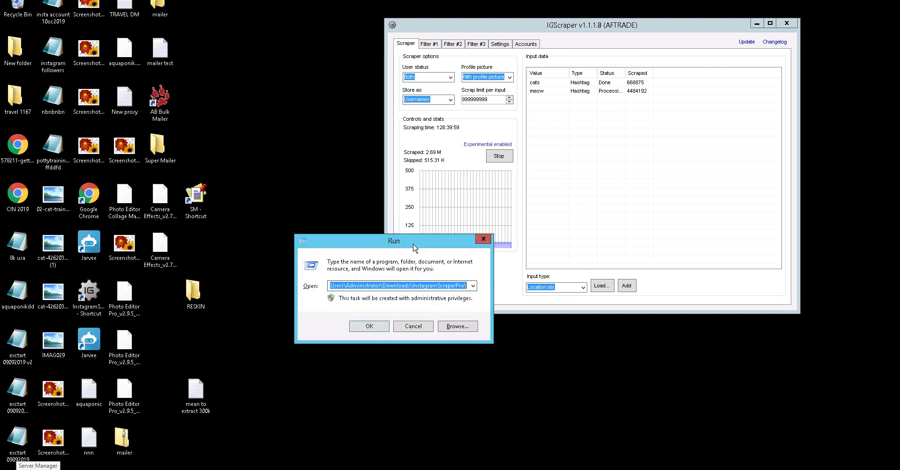
{"action": "type", "text": "calc"}
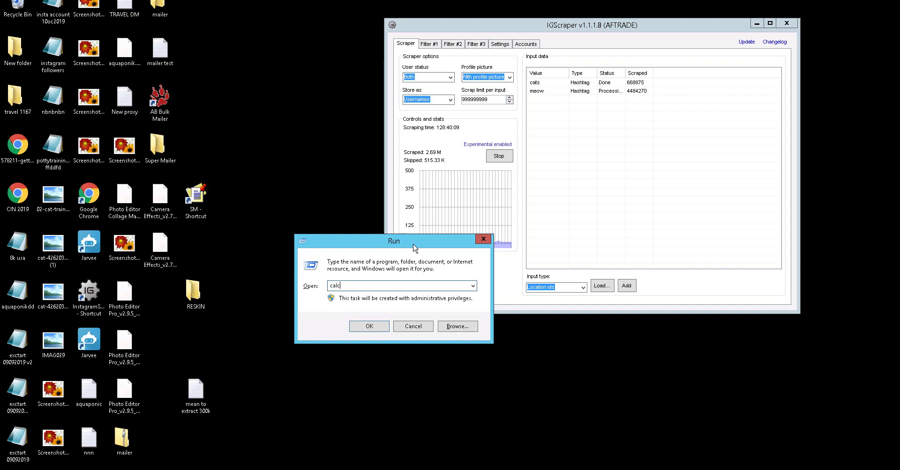
{"action": "key", "text": "Return"}
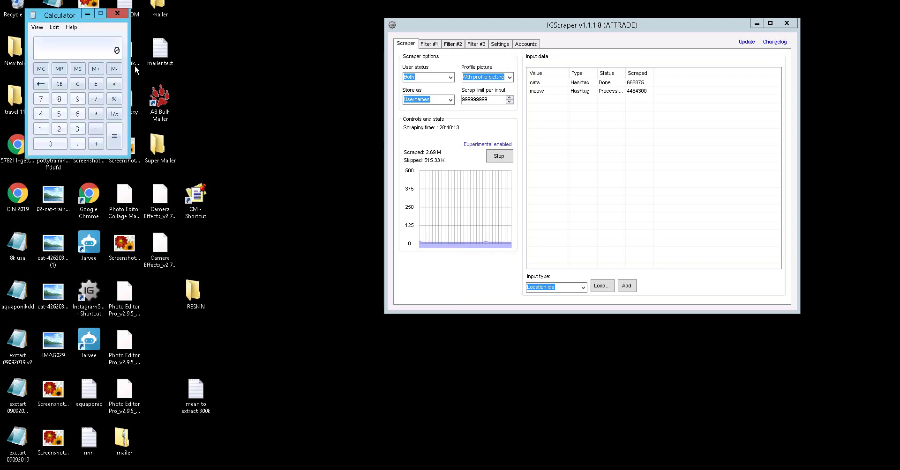
{"action": "left_click_drag", "start_coordinate": [230, 108], "coordinate": [243, 132]}
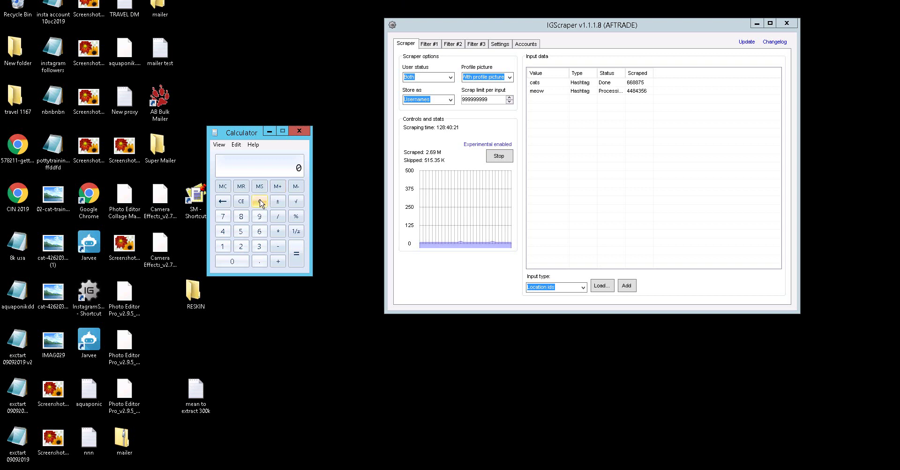
Calculate 128 / 24 to convert the scraping time from hours to days
{"action": "type", "text": "148"}
{"action": "key", "text": "BackSpace"}
{"action": "key", "text": "BackSpace"}
{"action": "type", "text": "28 / 24"}
{"action": "key", "text": "Return"}
Widen the remote desktop window, arrange IGScraper and Calculator side by side in it, and return the session to full screen
{"action": "left_click", "coordinate": [565, 3]}
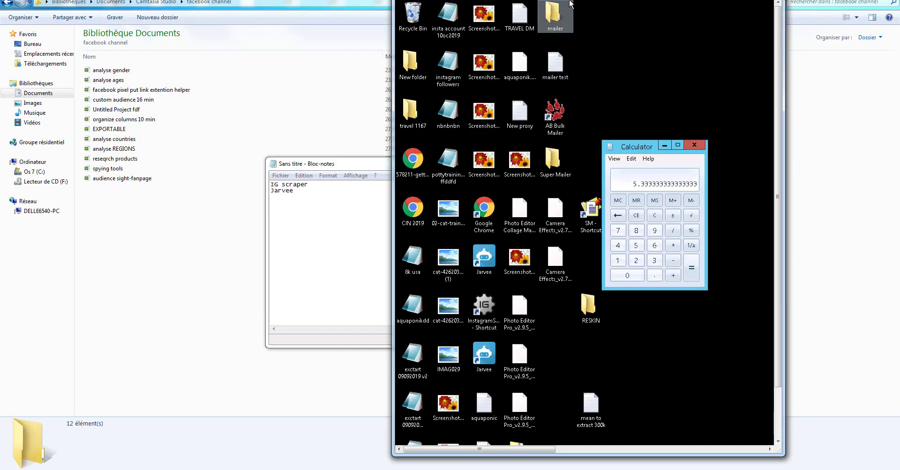
{"action": "left_click_drag", "start_coordinate": [563, 8], "coordinate": [387, 42]}
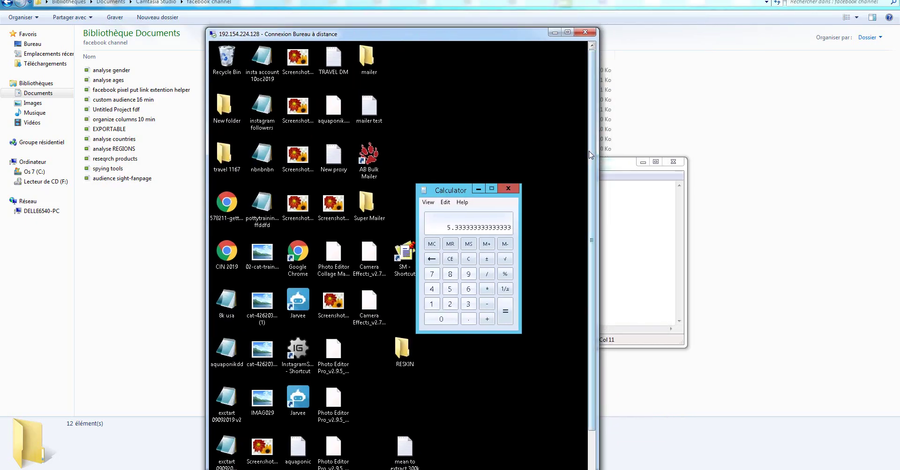
{"action": "left_click_drag", "start_coordinate": [598, 150], "coordinate": [896, 152]}
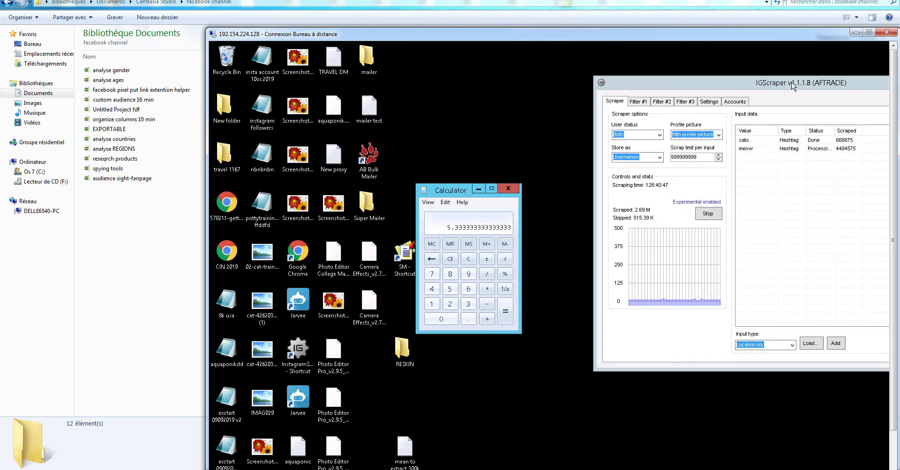
{"action": "left_click_drag", "start_coordinate": [791, 82], "coordinate": [716, 82]}
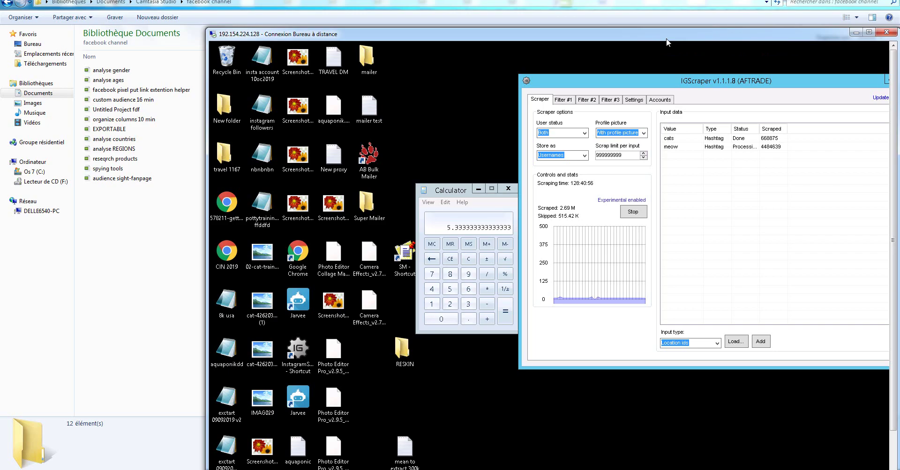
{"action": "double_click", "coordinate": [665, 38]}
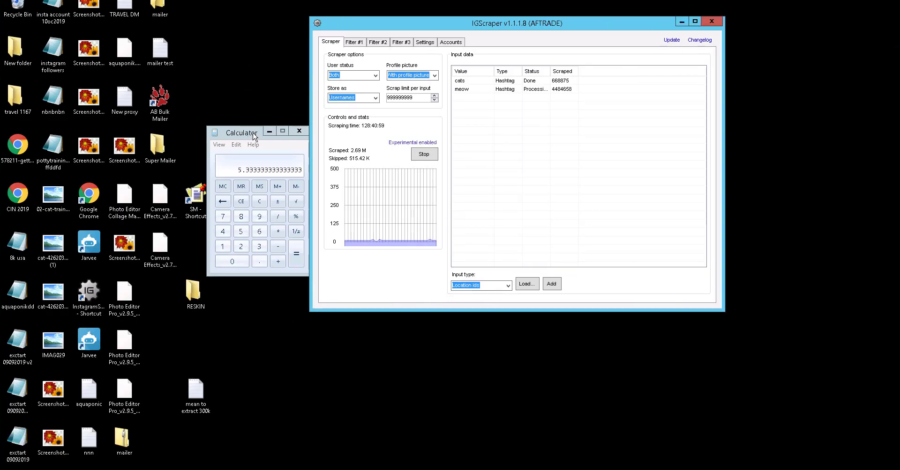
{"action": "left_click_drag", "start_coordinate": [234, 133], "coordinate": [213, 116]}
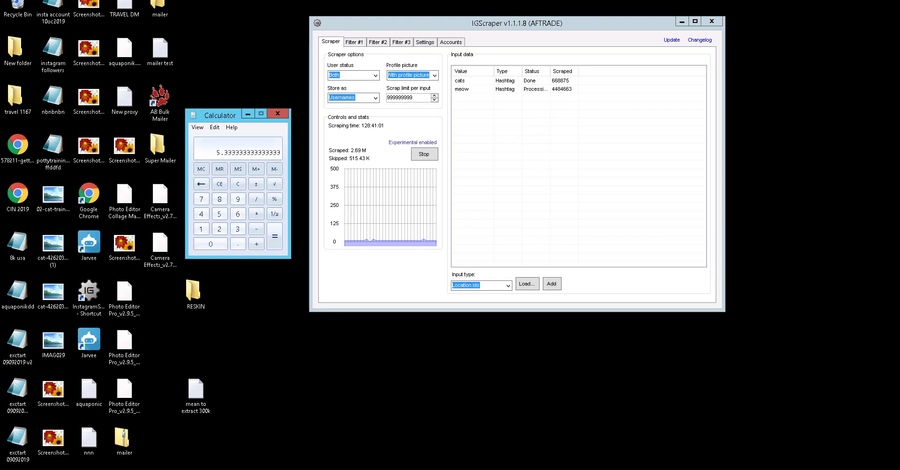
Switch to Notepad, add "vps" as the third line of the tool list, and return to the full-screen remote session
{"action": "key", "text": "ctrl+alt+Break"}
{"action": "key", "text": "alt+Tab"}
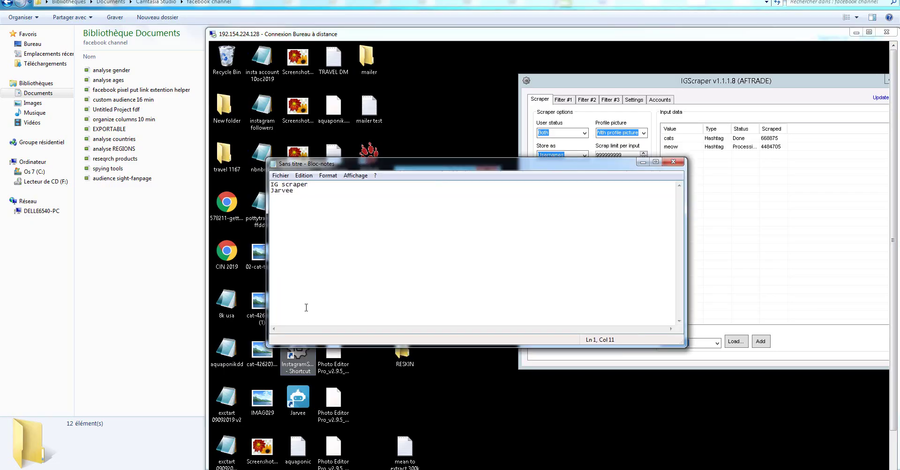
{"action": "key", "text": "Down"}
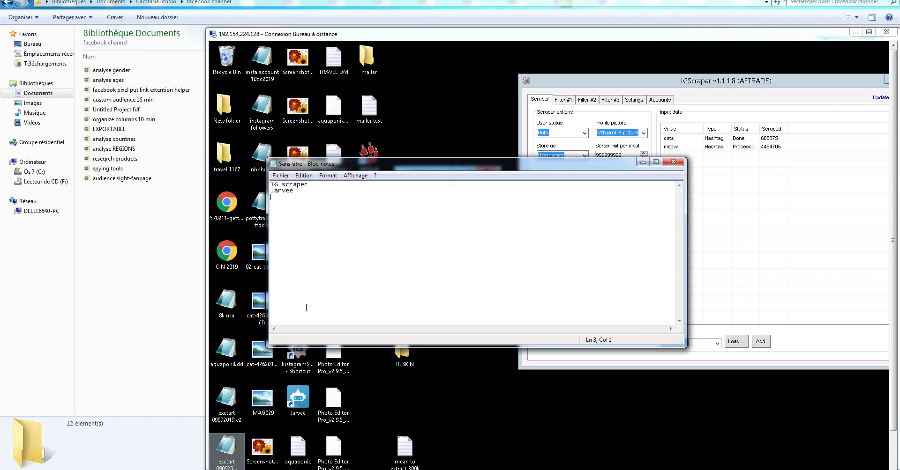
{"action": "type", "text": "vps"}
{"action": "left_click", "coordinate": [868, 33]}
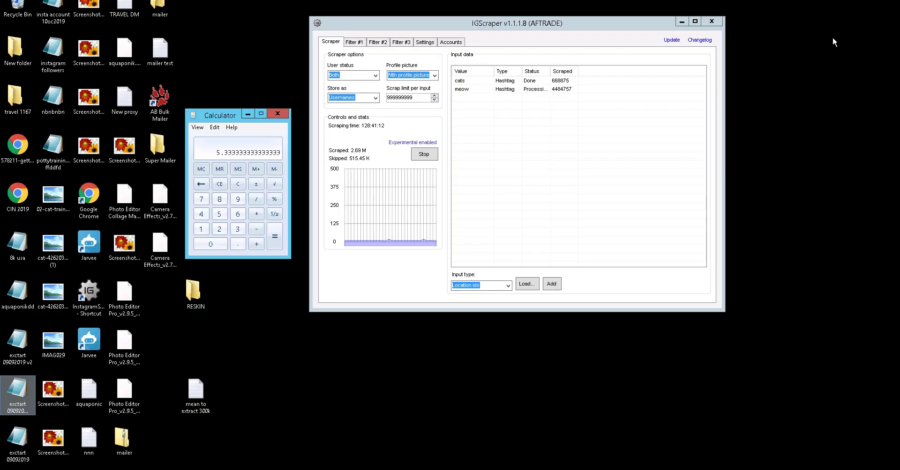
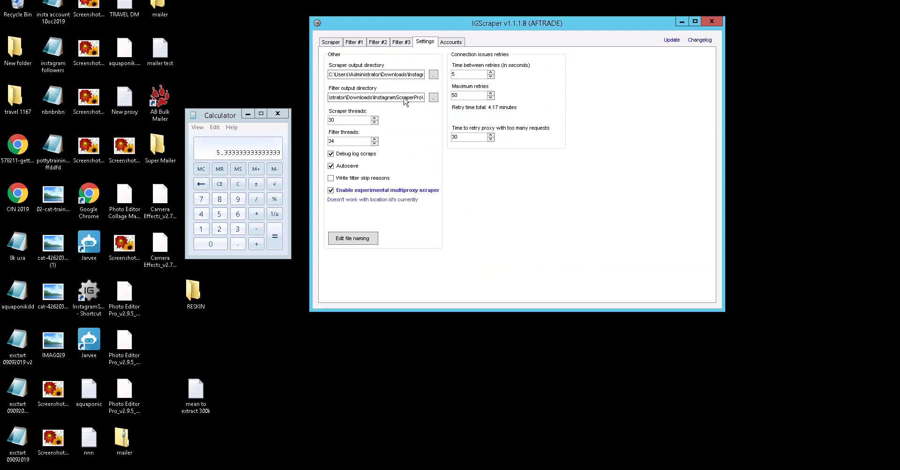
Take the filter output directory path from IGScraper's settings and open the folder C:\Users\Administrator\Downloads\InstagramScraperPro\ with Run
{"action": "left_click", "coordinate": [406, 98]}
{"action": "double_click", "coordinate": [382, 95]}
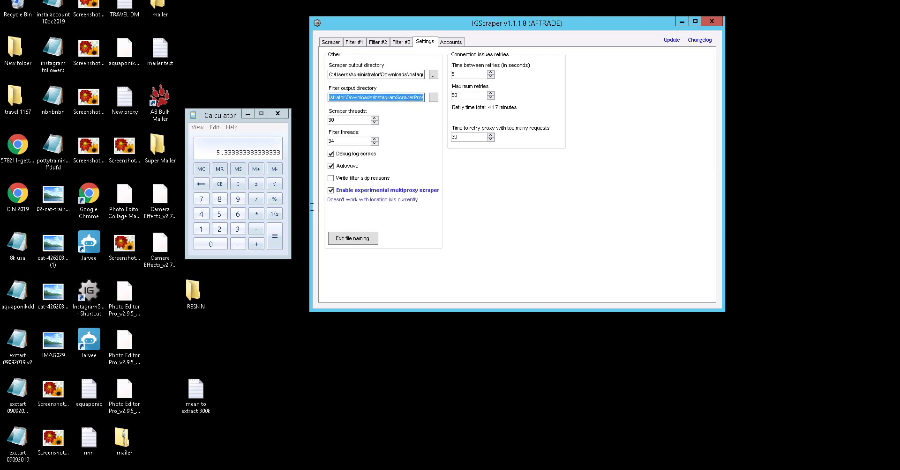
{"action": "key", "text": "super+r"}
{"action": "type", "text": "C:\\Users\\Administrator\\Downloads\\InstagramScraperPro\\"}
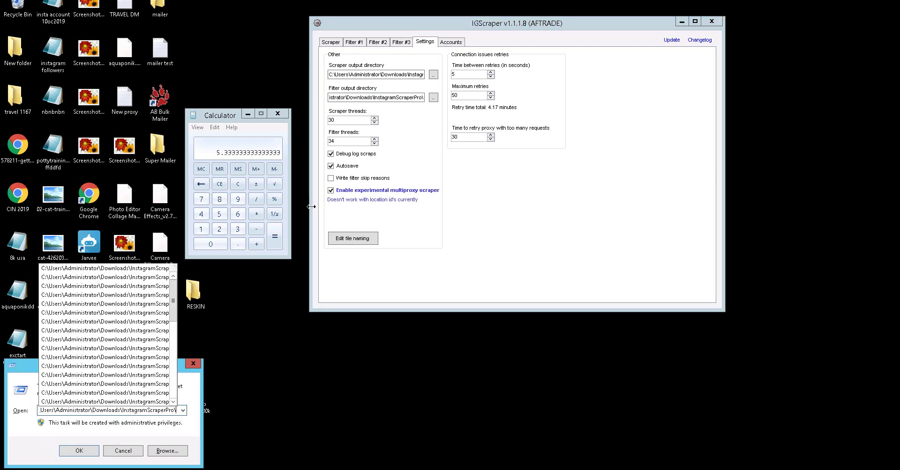
{"action": "key", "text": "Return"}
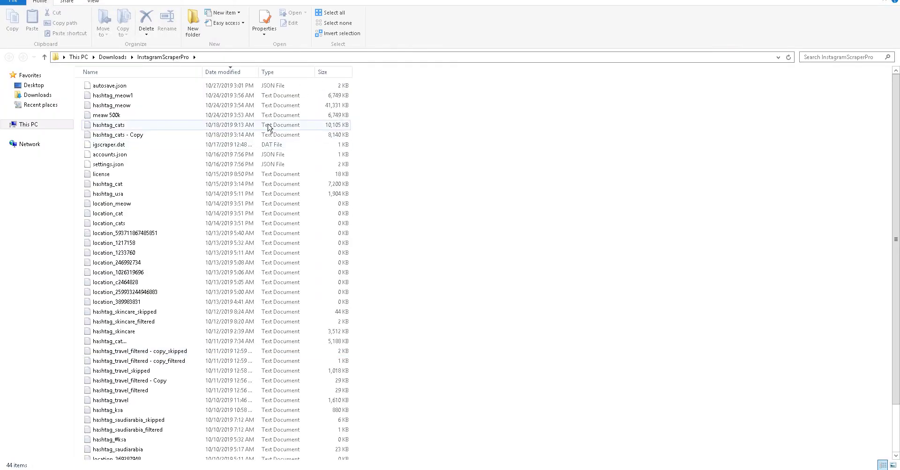
Open the "meaw 500k" text file in Notepad and shift its window clear of the file list
{"action": "left_click", "coordinate": [131, 110]}
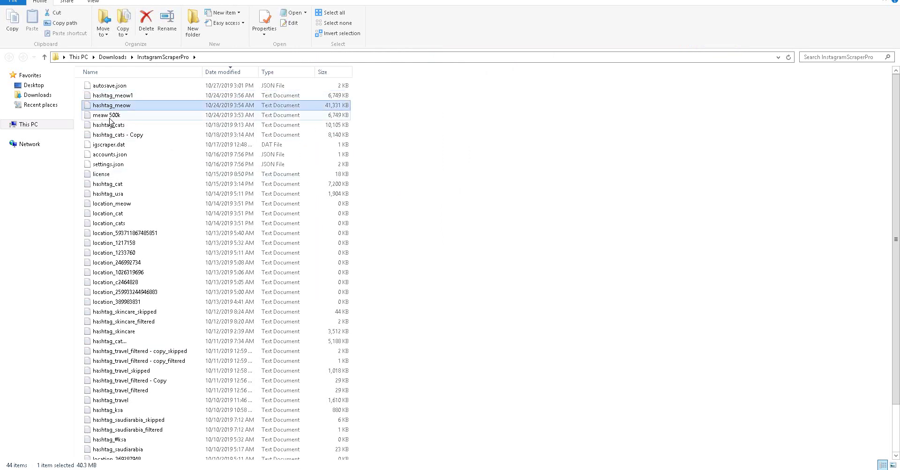
{"action": "left_click", "coordinate": [109, 117]}
{"action": "double_click", "coordinate": [110, 118]}
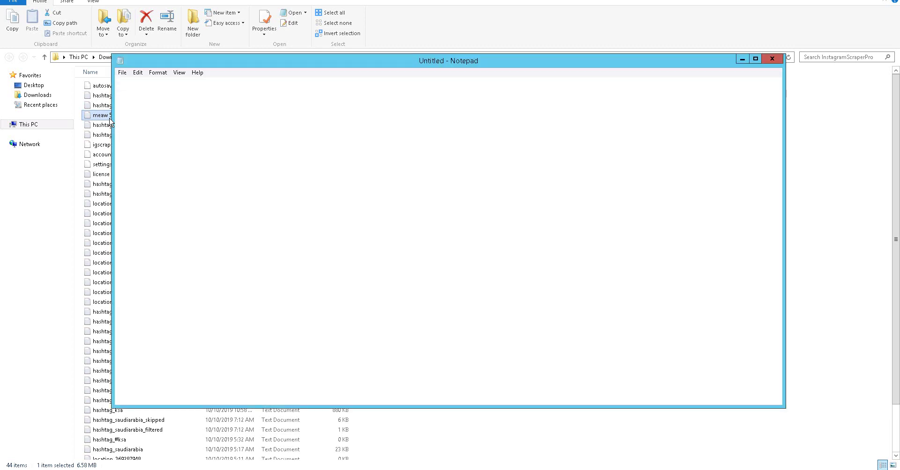
{"action": "left_click_drag", "start_coordinate": [285, 63], "coordinate": [316, 68]}
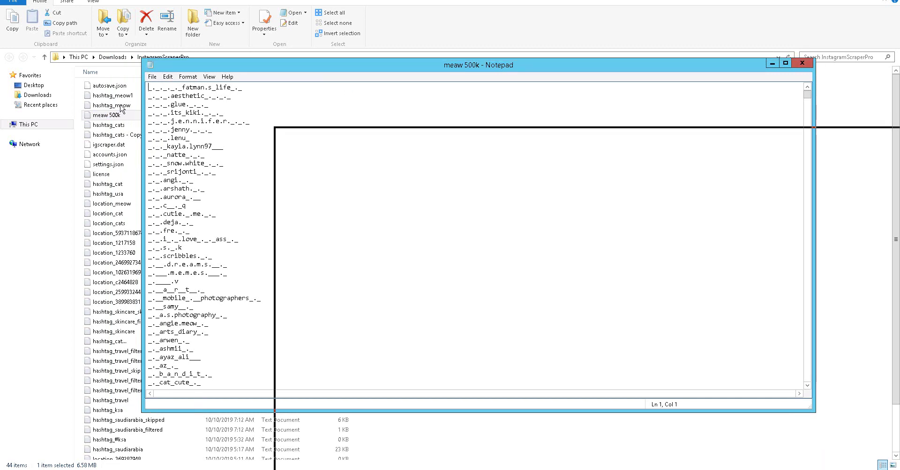
Check the size of the hashtag_meow file, and look through the username list in "meaw 500k" down to its last line
{"action": "key", "text": "Up"}
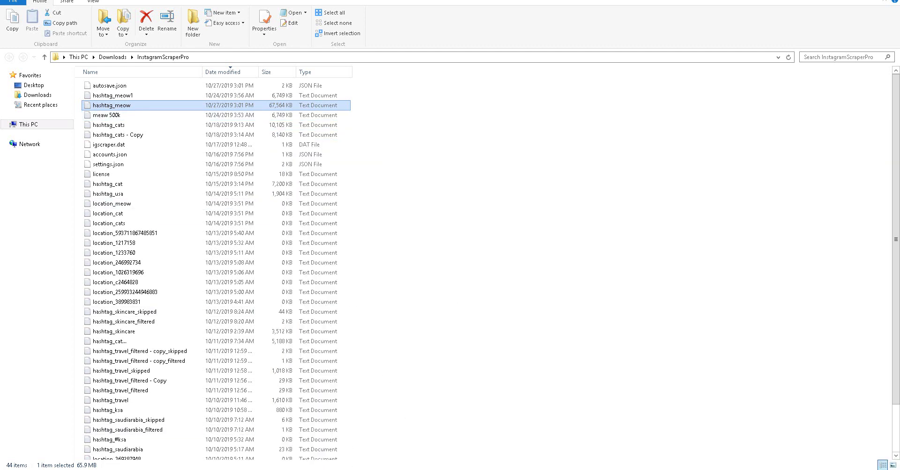
{"action": "left_click", "coordinate": [450, 469]}
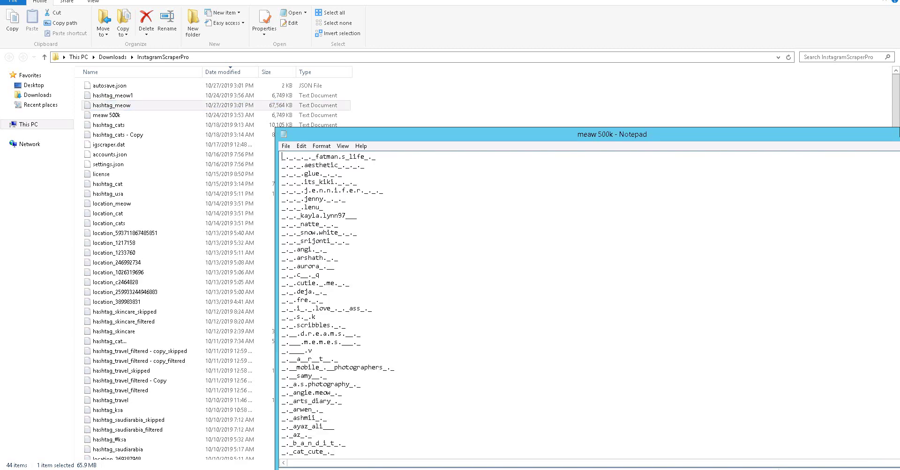
{"action": "double_click", "coordinate": [742, 136]}
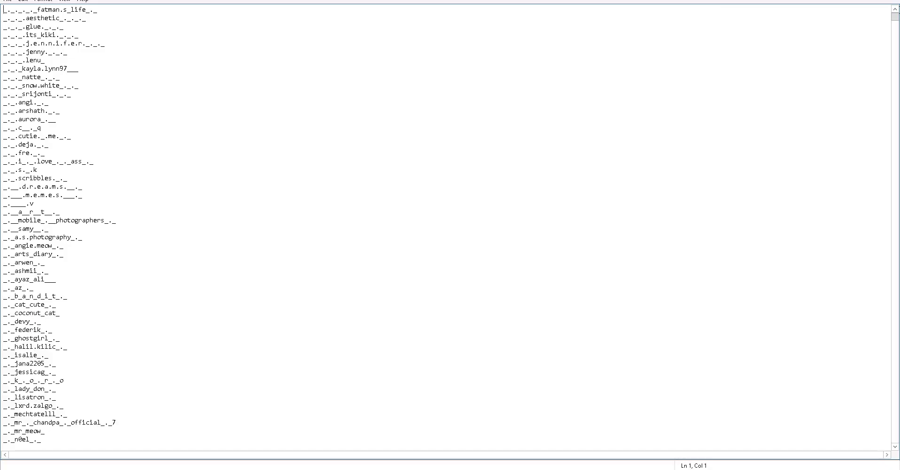
{"action": "left_click_drag", "start_coordinate": [894, 17], "coordinate": [895, 450]}
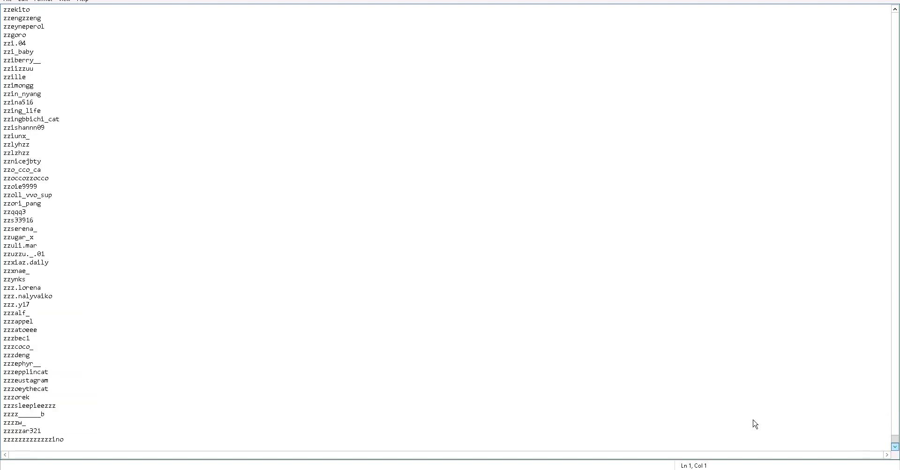
Leave the full-screen remote session, switch to the local Notepad tool list, and add the lines "number followers" and "following" below it
{"action": "left_click", "coordinate": [70, 442]}
{"action": "key", "text": "ctrl+alt+Break"}
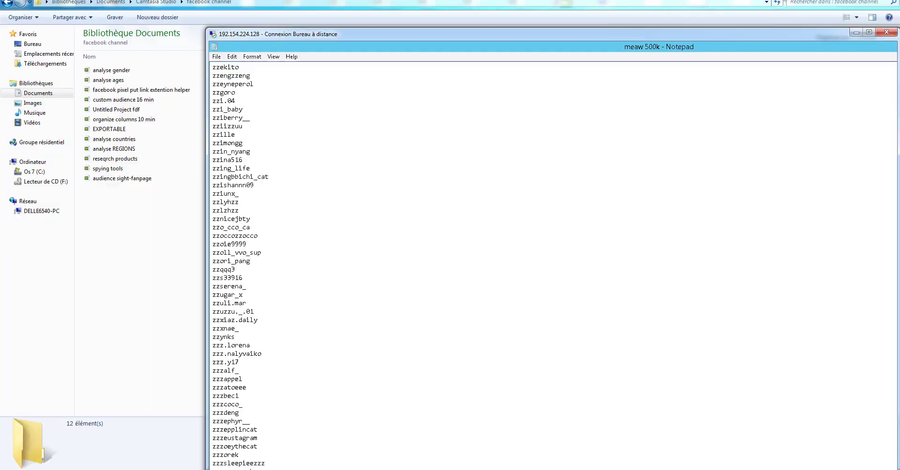
{"action": "left_click", "coordinate": [168, 469]}
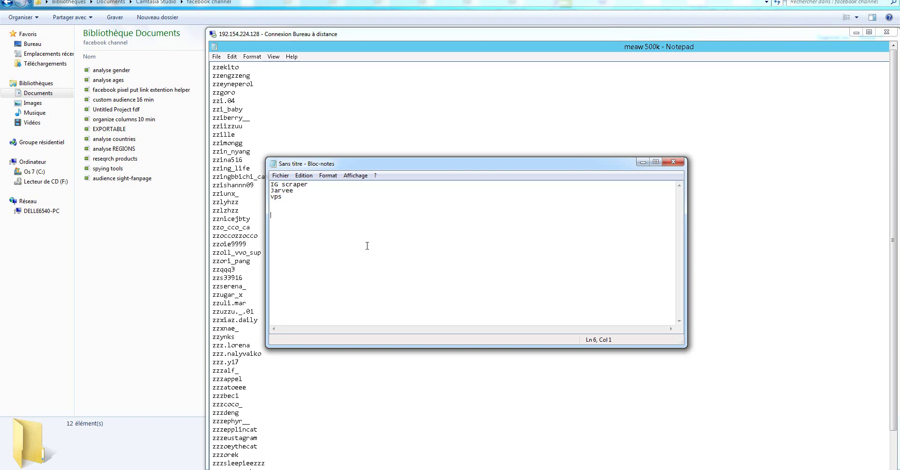
{"action": "type", "text": "number "}
{"action": "type", "text": "follower"}
{"action": "type", "text": "lo"}
{"action": "type", "text": "owing"}
{"action": "key", "text": "Return"}
Add the lines "number post", "engam", "email" and "number" below "following" in the note
{"action": "type", "text": "number "}
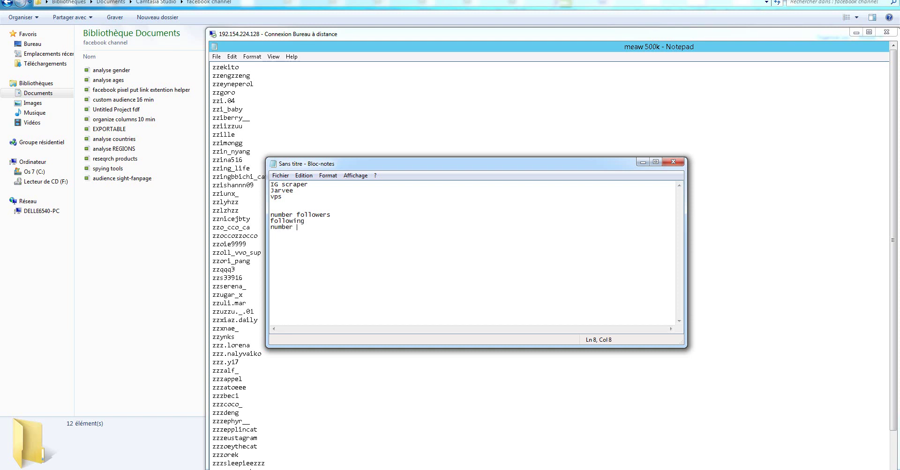
{"action": "type", "text": "post"}
{"action": "key", "text": "Return"}
{"action": "type", "text": "engam"}
{"action": "key", "text": "Return"}
{"action": "type", "text": "email"}
{"action": "key", "text": "Return"}
{"action": "type", "text": "number"}
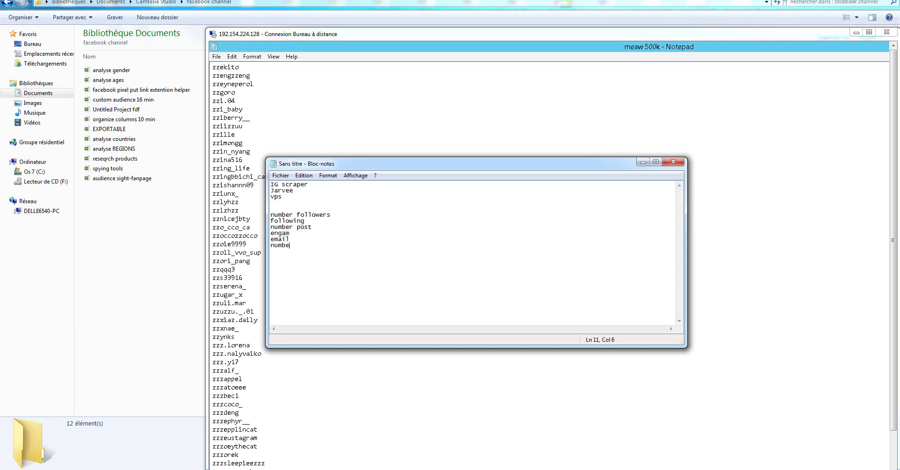
{"action": "key", "text": "Return"}
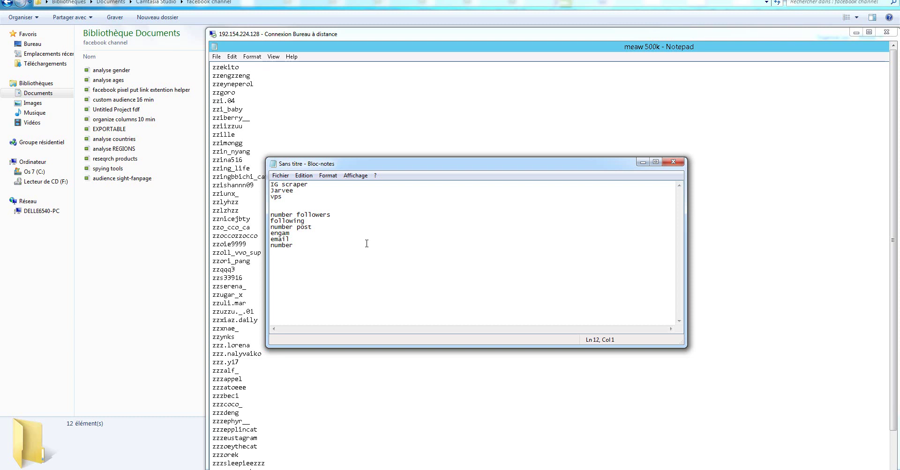
Add the lines "bio" and "we" to the note, minimize it, and return to the full-screen remote session
{"action": "type", "text": "bio the"}
{"action": "key", "text": "BackSpace"}
{"action": "key", "text": "BackSpace"}
{"action": "key", "text": "BackSpace"}
{"action": "type", "text": "we"}
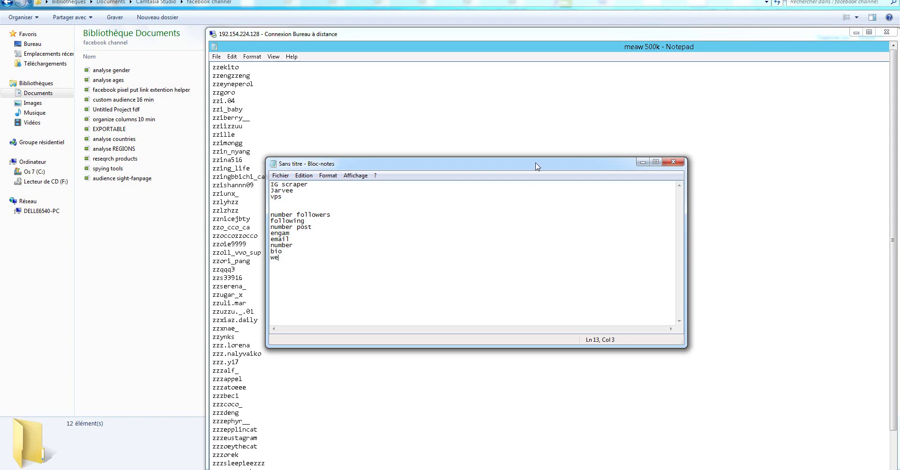
{"action": "left_click", "coordinate": [642, 162]}
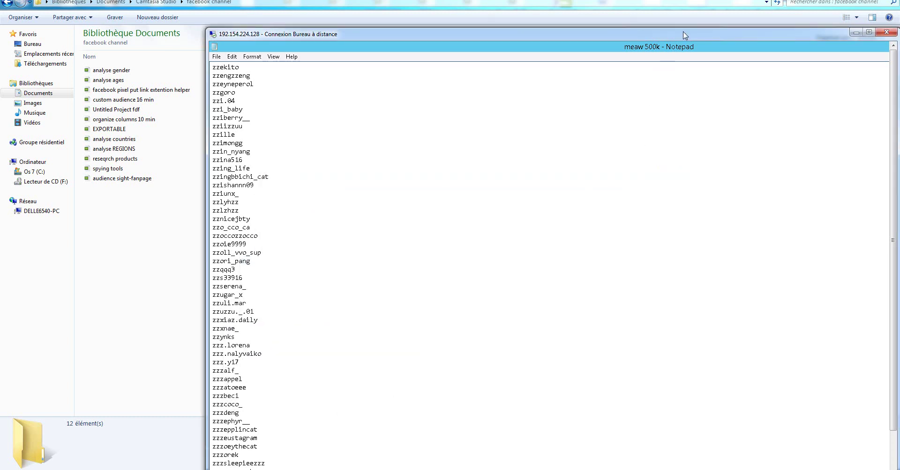
{"action": "double_click", "coordinate": [682, 32]}
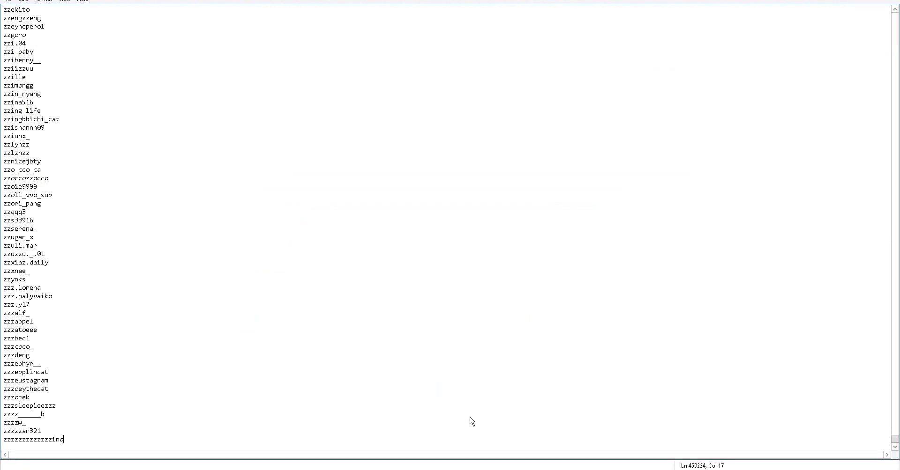
Switch to Jarvee and show its list of social profiles
{"action": "key", "text": "alt+Tab"}
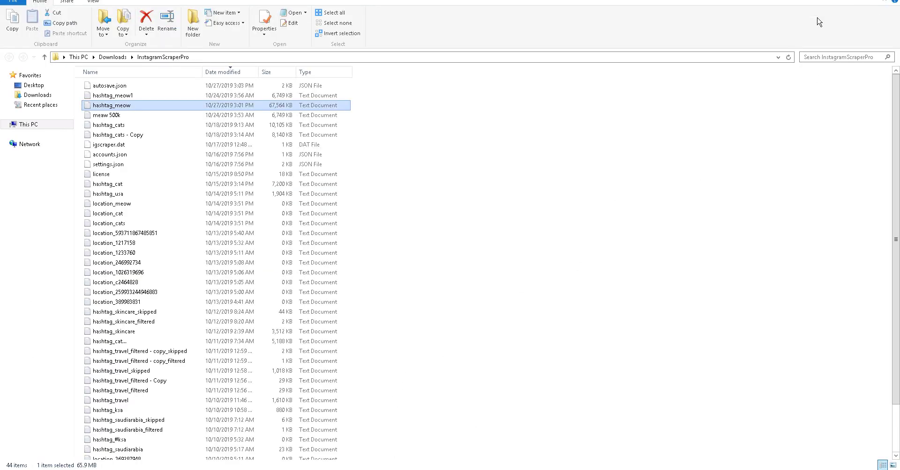
{"action": "key", "text": "alt+Tab"}
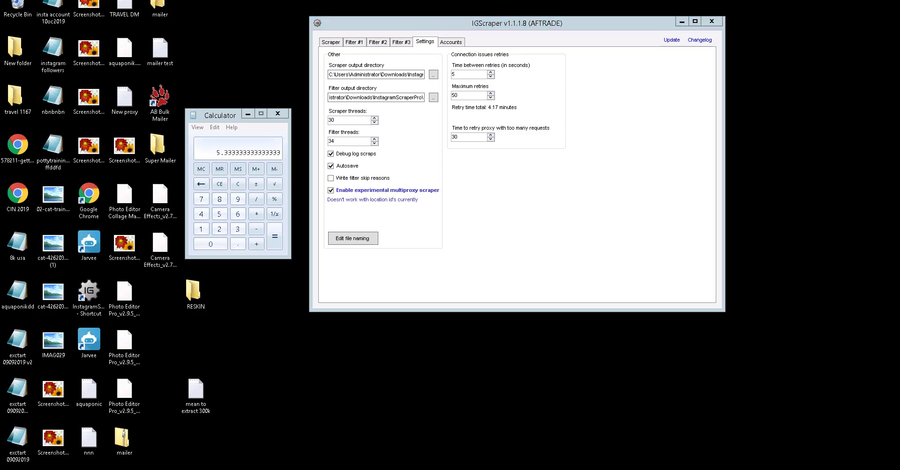
{"action": "key", "text": "alt+Tab"}
{"action": "left_click_drag", "start_coordinate": [55, 338], "coordinate": [59, 1]}
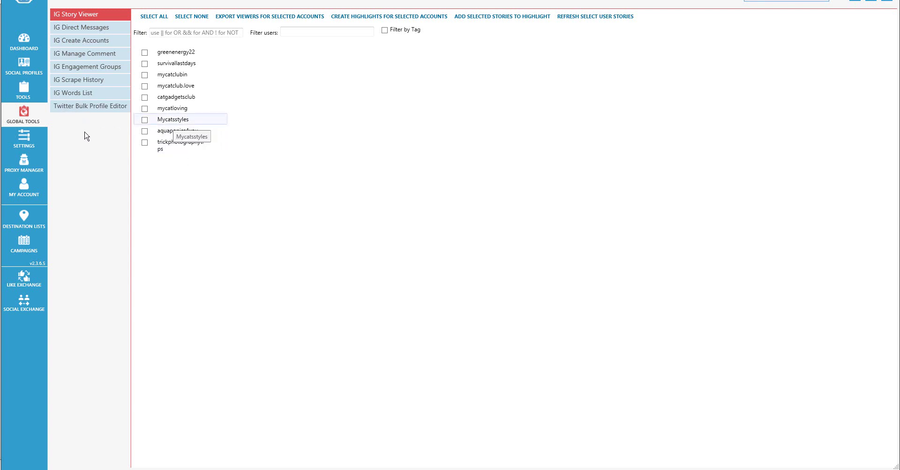
{"action": "left_click", "coordinate": [30, 69]}
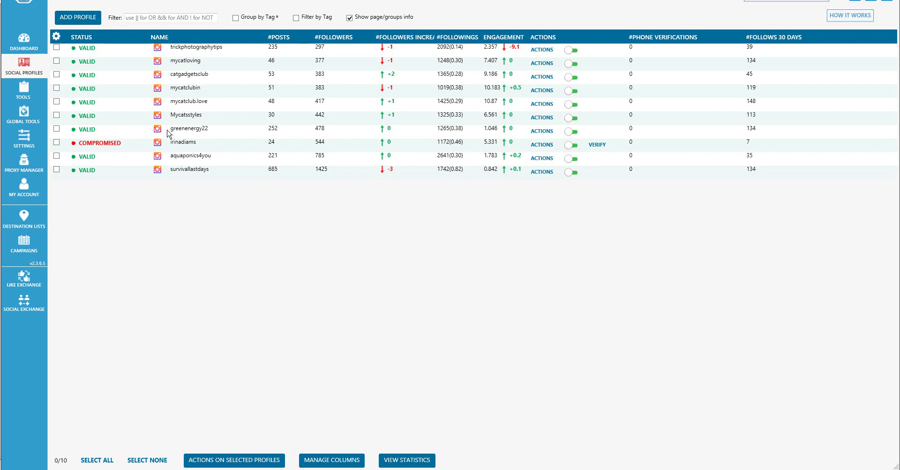
Open the trickphotographytips profile and show its Scrape Tools
{"action": "mouse_move", "coordinate": [190, 102]}
{"action": "double_click", "coordinate": [196, 47]}
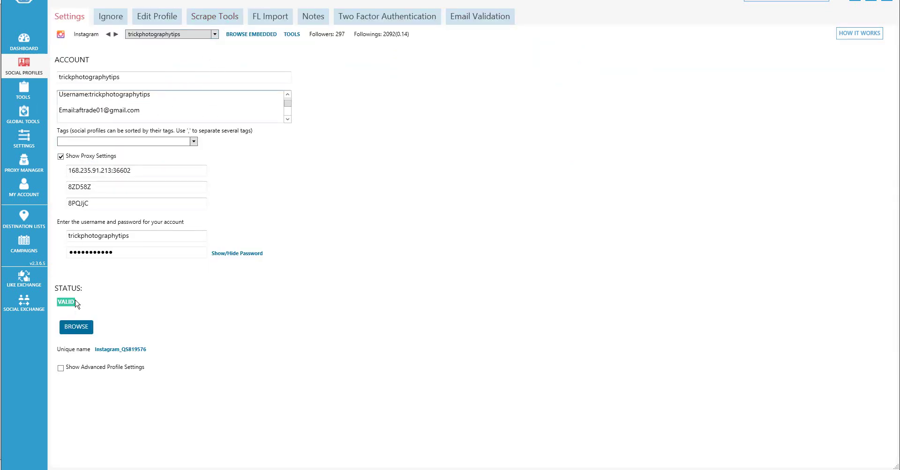
{"action": "left_click", "coordinate": [213, 18]}
{"action": "left_click", "coordinate": [217, 18]}
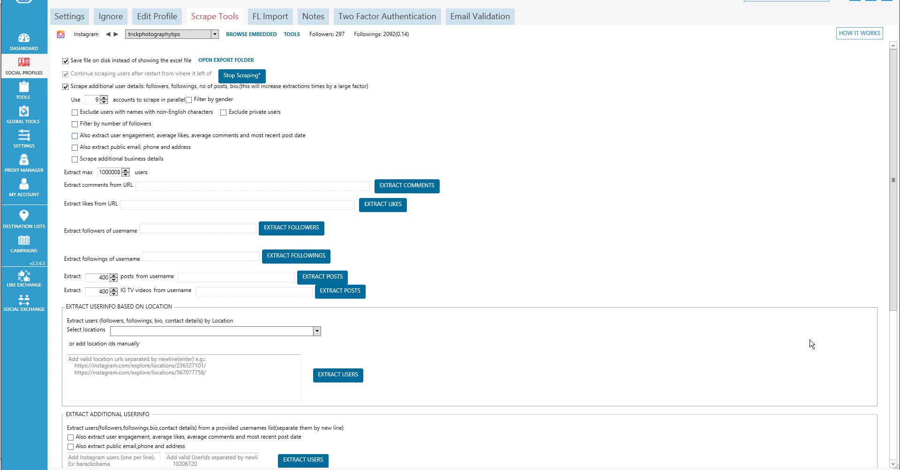
Copy a block of usernames from "meaw 500k" and paste it into the manual location ids box
{"action": "scroll", "coordinate": [152, 379], "scroll_direction": "down", "scroll_amount": 1}
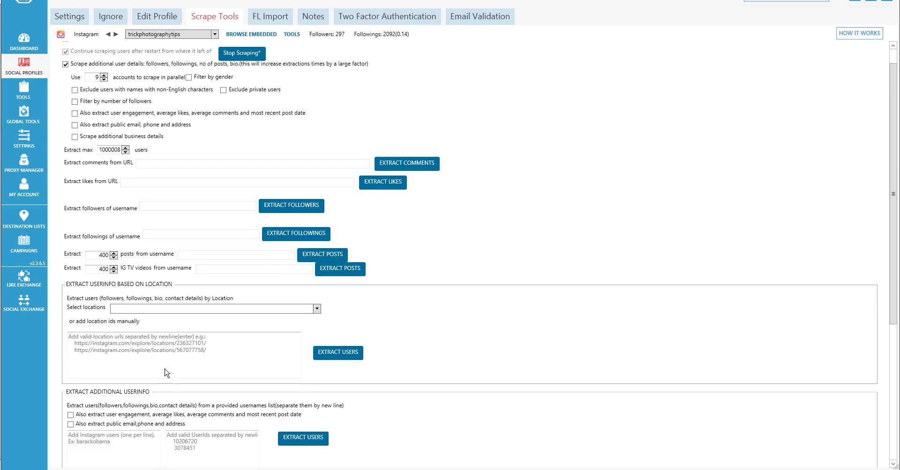
{"action": "scroll", "coordinate": [171, 346], "scroll_direction": "down", "scroll_amount": 1}
{"action": "left_click", "coordinate": [208, 342]}
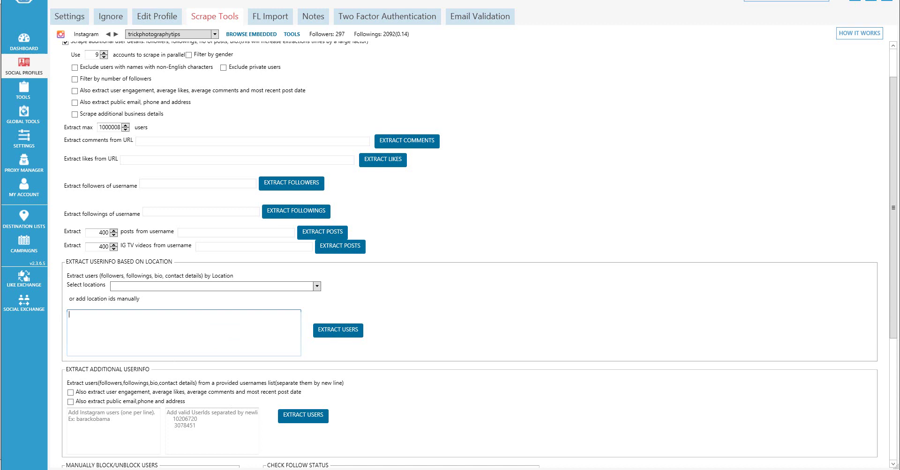
{"action": "key", "text": "alt+Tab"}
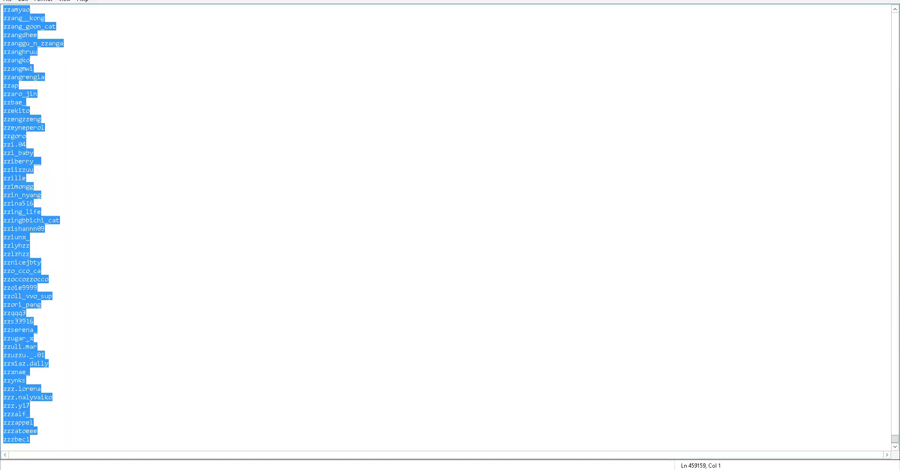
{"action": "key", "text": "alt+Tab"}
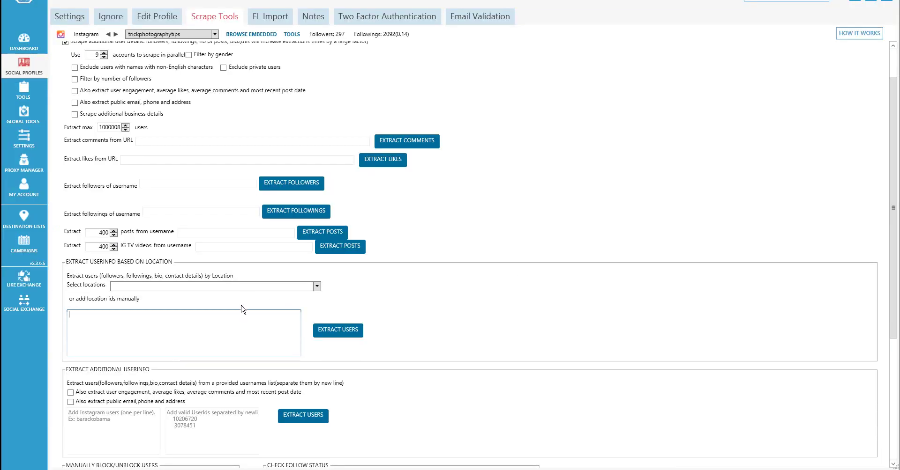
{"action": "key", "text": "ctrl+v"}
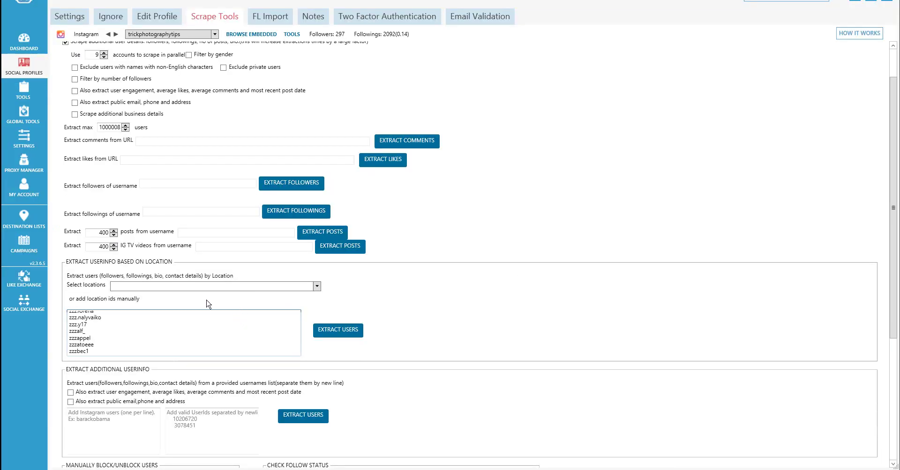
Review the maximum-users setting and the scrape options, and clear all usernames from the manual location ids box
{"action": "double_click", "coordinate": [113, 128]}
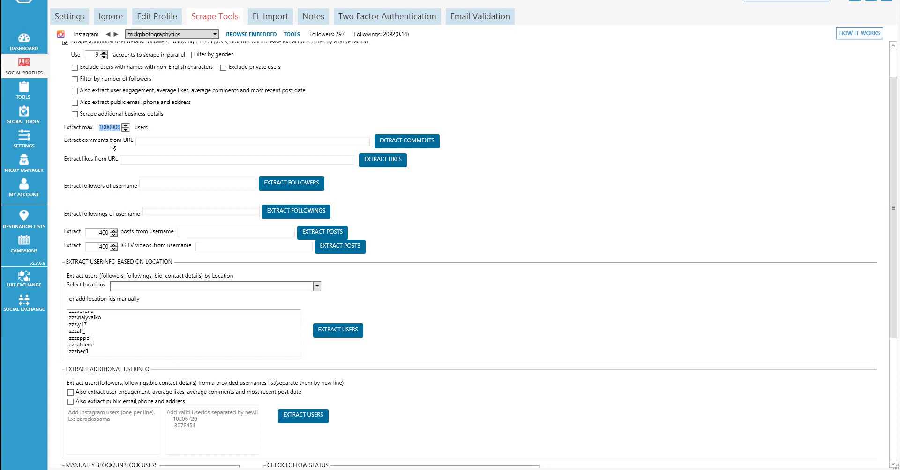
{"action": "left_click", "coordinate": [893, 66]}
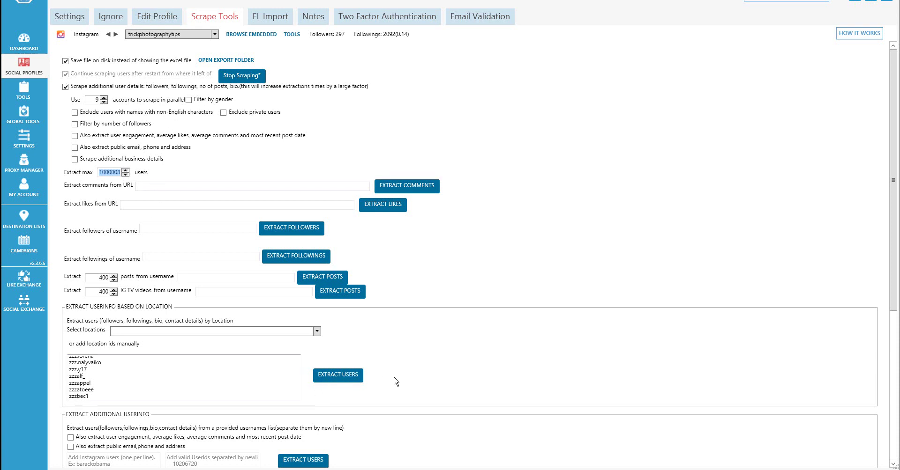
{"action": "left_click", "coordinate": [327, 377]}
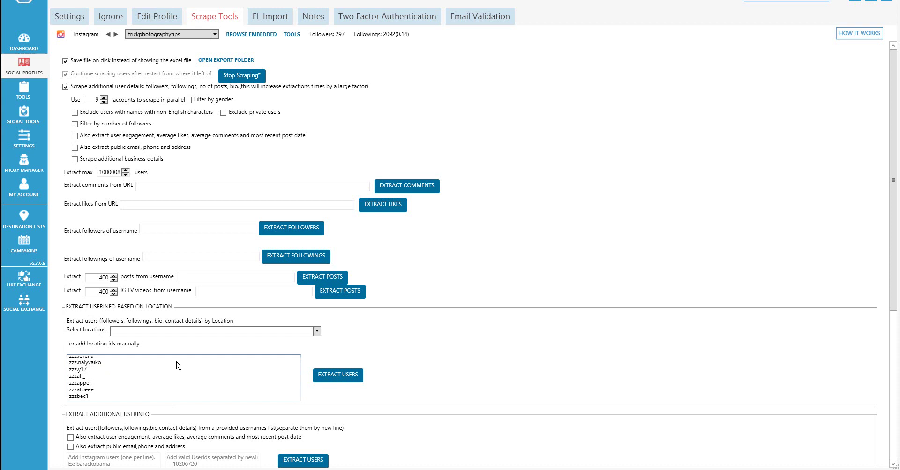
{"action": "left_click", "coordinate": [105, 371]}
{"action": "key", "text": "ctrl+a"}
{"action": "key", "text": "Delete"}
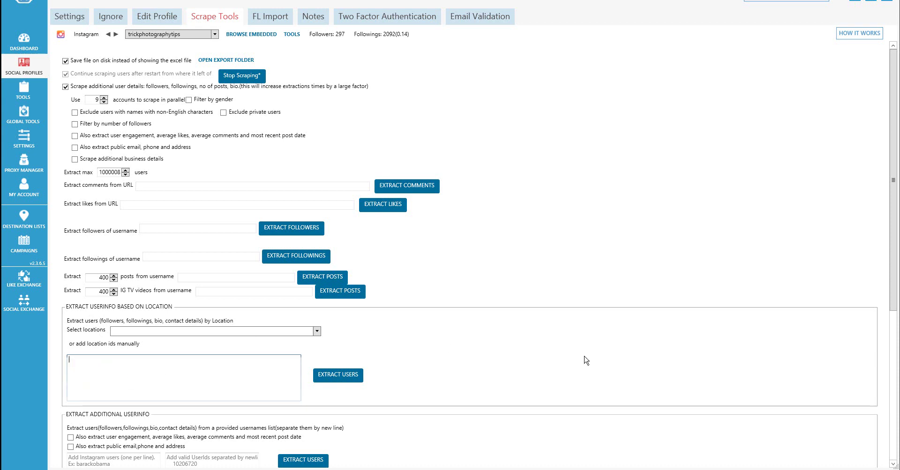
Paste the copied usernames into the Instagram users box under Extract Additional Userinfo
{"action": "scroll", "coordinate": [585, 361], "scroll_direction": "down", "scroll_amount": 4}
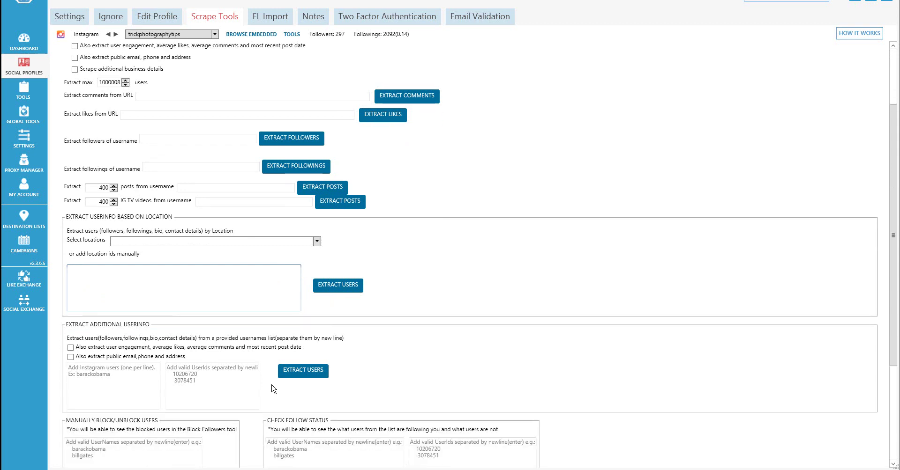
{"action": "scroll", "coordinate": [117, 340], "scroll_direction": "down", "scroll_amount": 1}
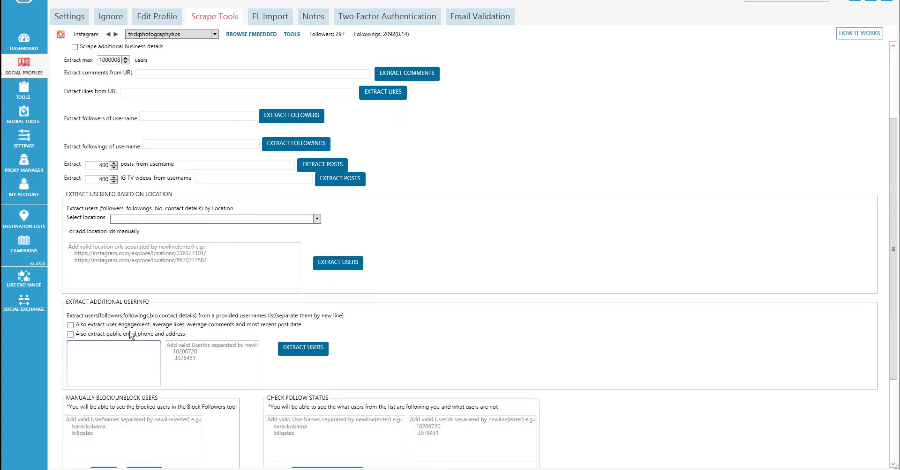
{"action": "left_click", "coordinate": [125, 363]}
{"action": "key", "text": "ctrl+v"}
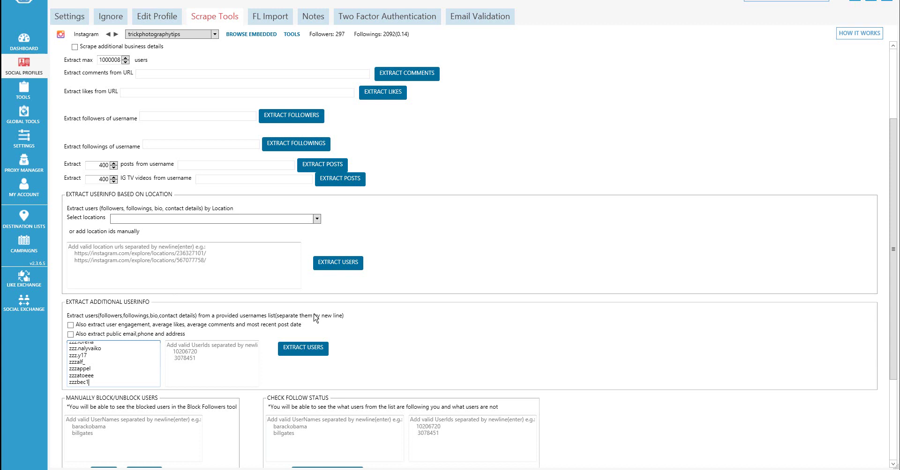
{"action": "left_click", "coordinate": [156, 269]}
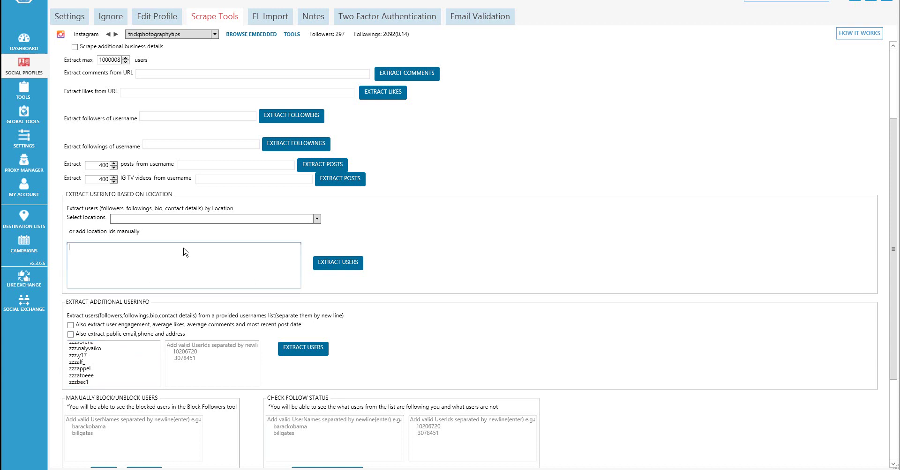
{"action": "left_click", "coordinate": [471, 251]}
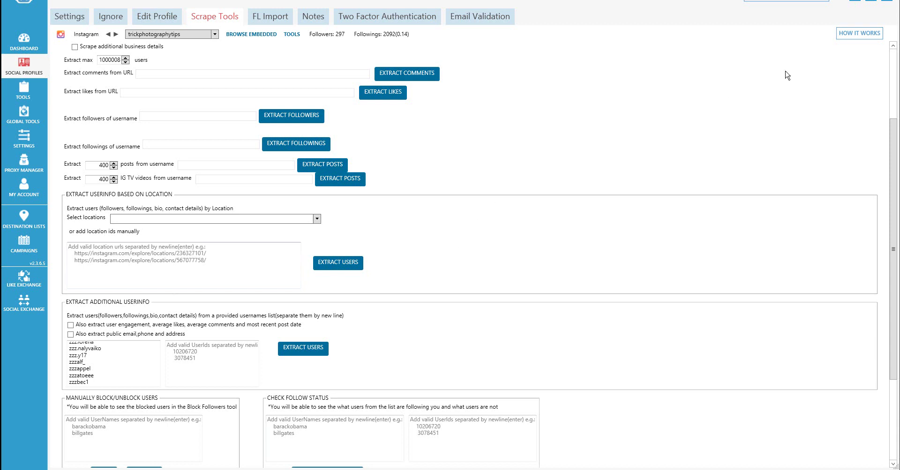
Open IG Scrape History in Global Tools, view the result file of the scrape started 10/14/2019, and close the file
{"action": "scroll", "coordinate": [889, 70], "scroll_direction": "up", "scroll_amount": 1}
{"action": "scroll", "coordinate": [892, 67], "scroll_direction": "up", "scroll_amount": 4}
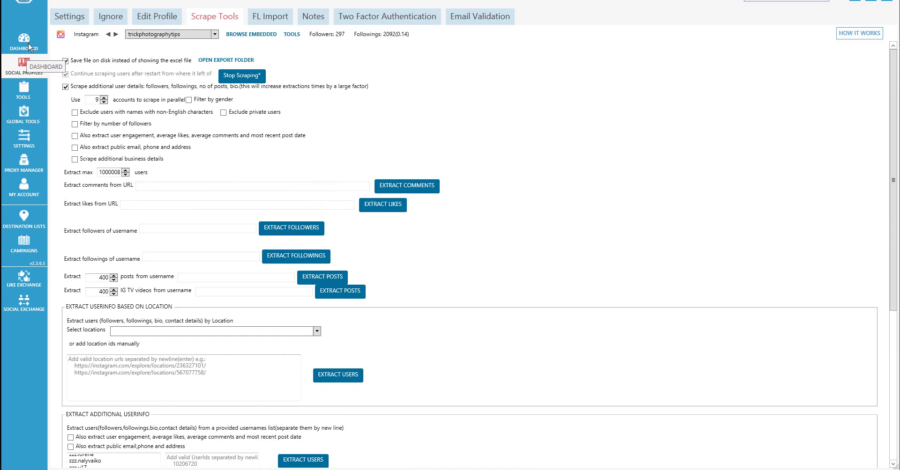
{"action": "left_click", "coordinate": [24, 118]}
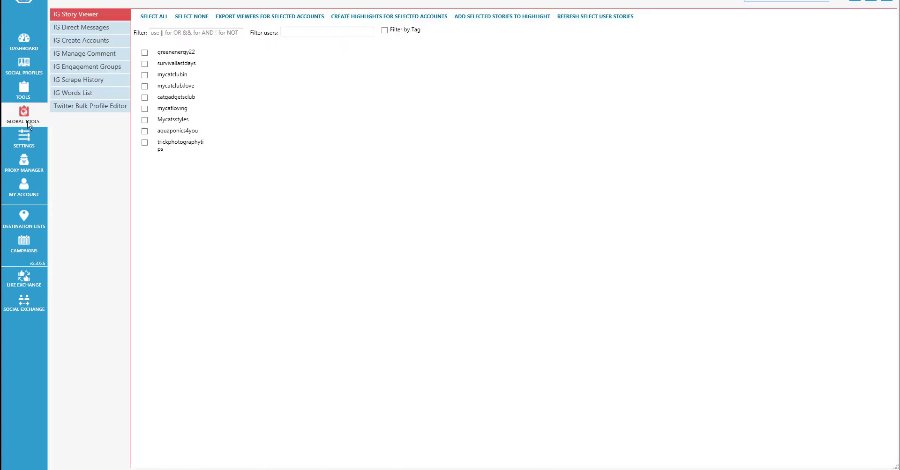
{"action": "left_click", "coordinate": [95, 82]}
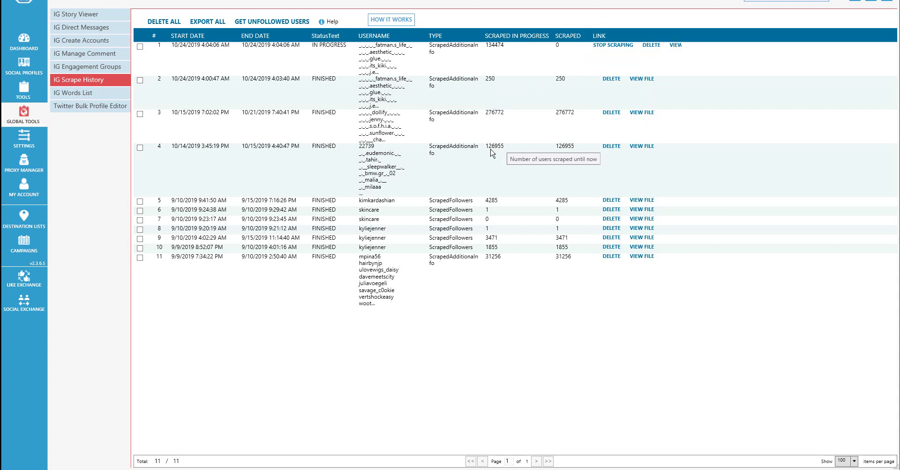
{"action": "left_click", "coordinate": [642, 146]}
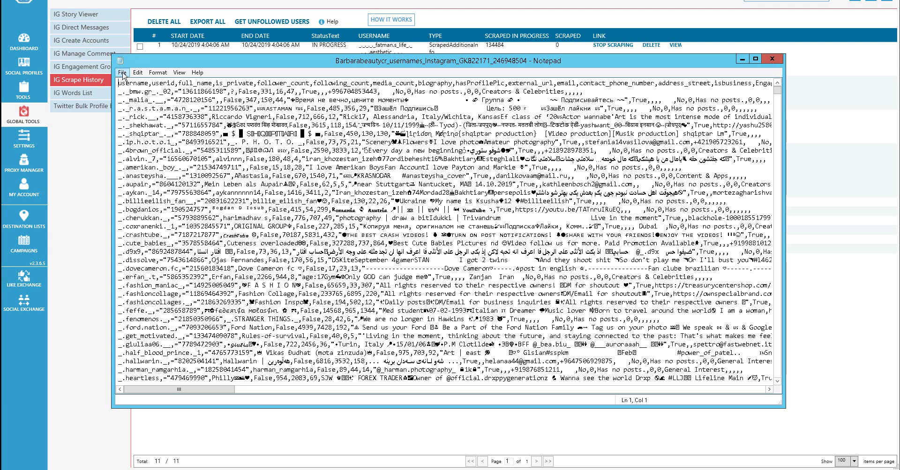
{"action": "left_click", "coordinate": [775, 61]}
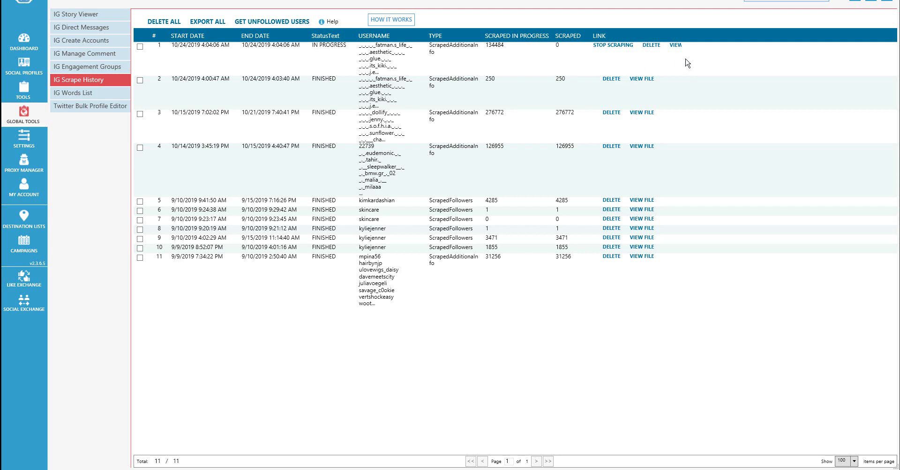
Show Jarvee's Tools page, take the remote session out of full screen, and shift its window aside
{"action": "left_click", "coordinate": [36, 79]}
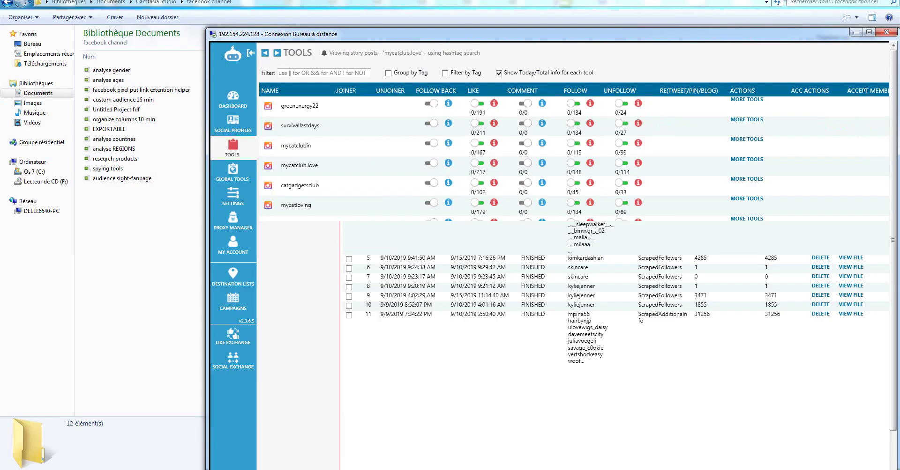
{"action": "left_click_drag", "start_coordinate": [831, 40], "coordinate": [803, 40]}
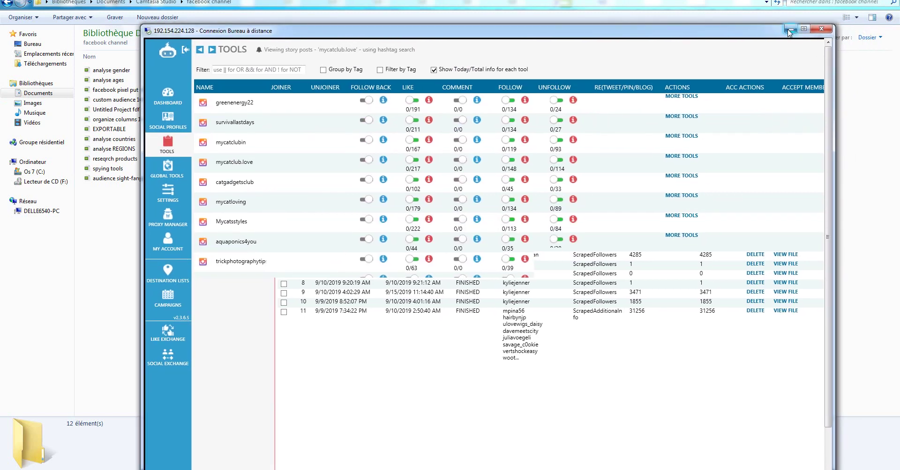
Put away the remote desktop session and look through the local Downloads folder for the scraped result files
{"action": "left_click", "coordinate": [827, 32]}
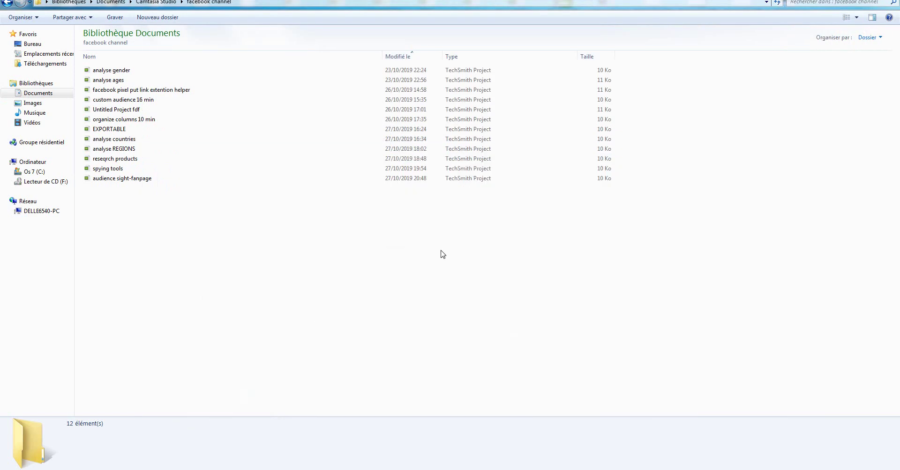
{"action": "left_click", "coordinate": [56, 66]}
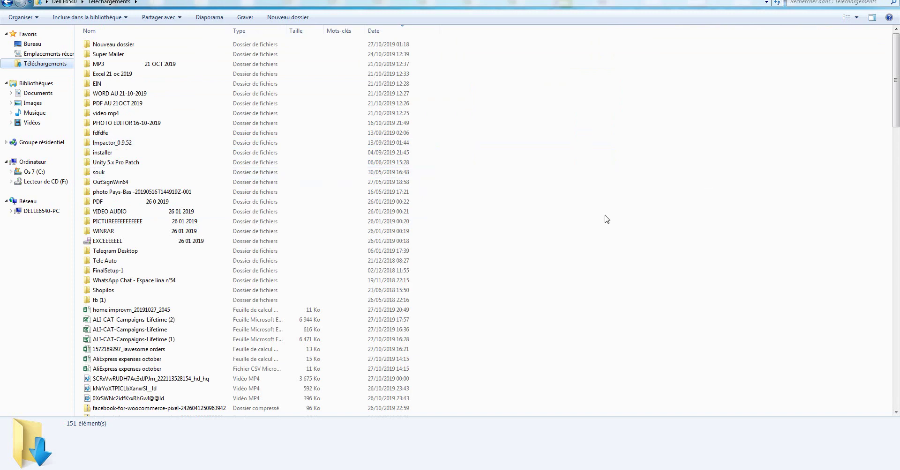
{"action": "left_click_drag", "start_coordinate": [895, 92], "coordinate": [895, 167]}
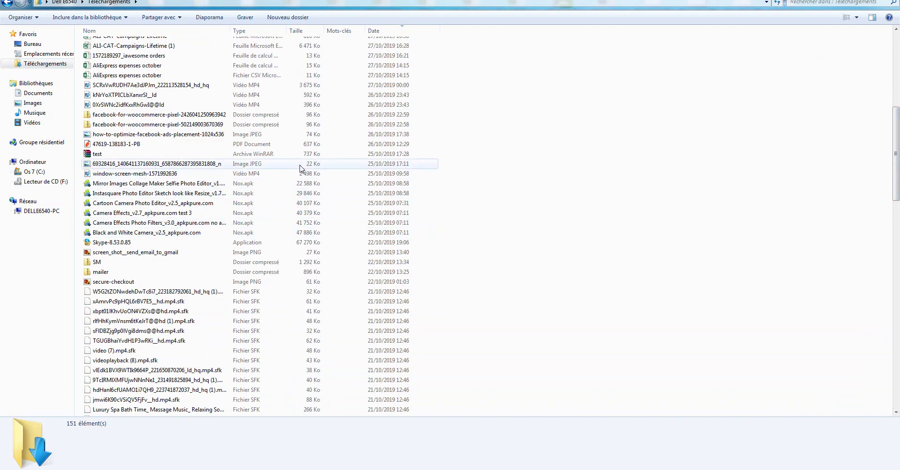
{"action": "key", "text": "super+d"}
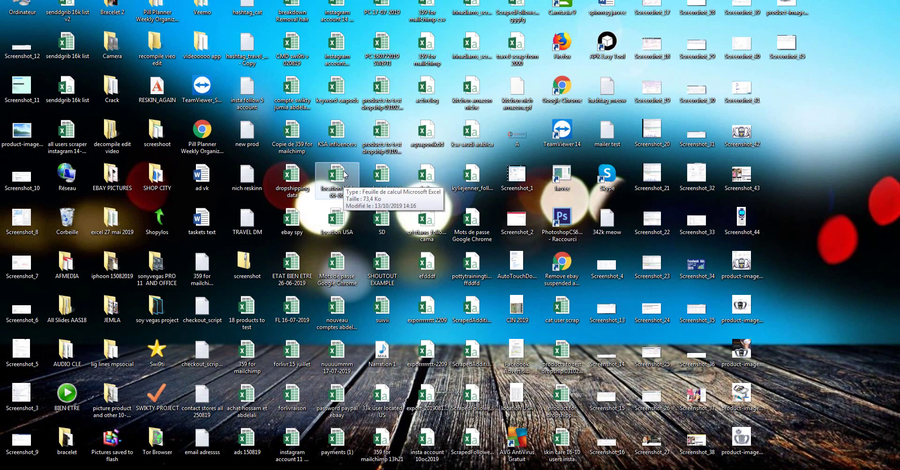
Show the contents of the Desktop folder in details view, sorted by item type, and find the scraped CSV files
{"action": "double_click", "coordinate": [204, 14]}
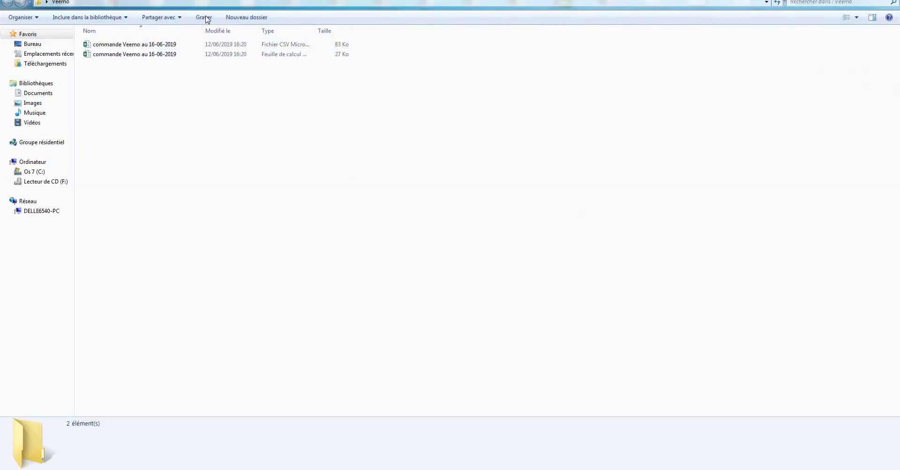
{"action": "left_click", "coordinate": [33, 43]}
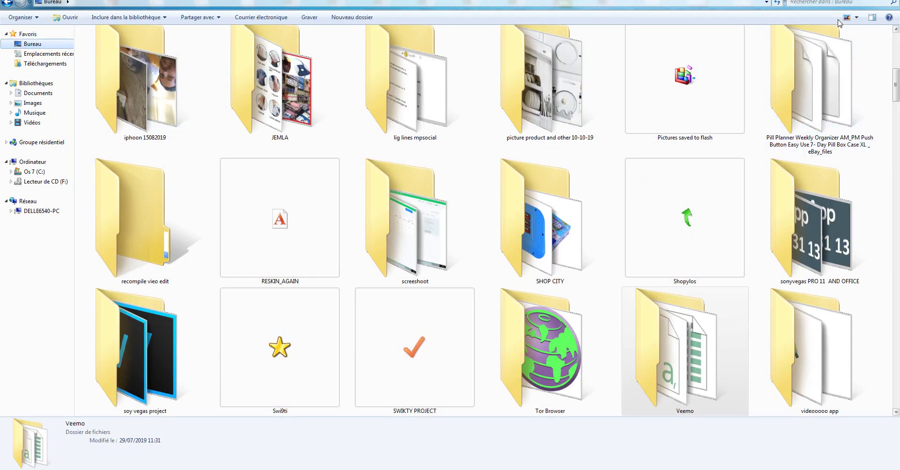
{"action": "left_click", "coordinate": [856, 17]}
{"action": "left_click", "coordinate": [848, 97]}
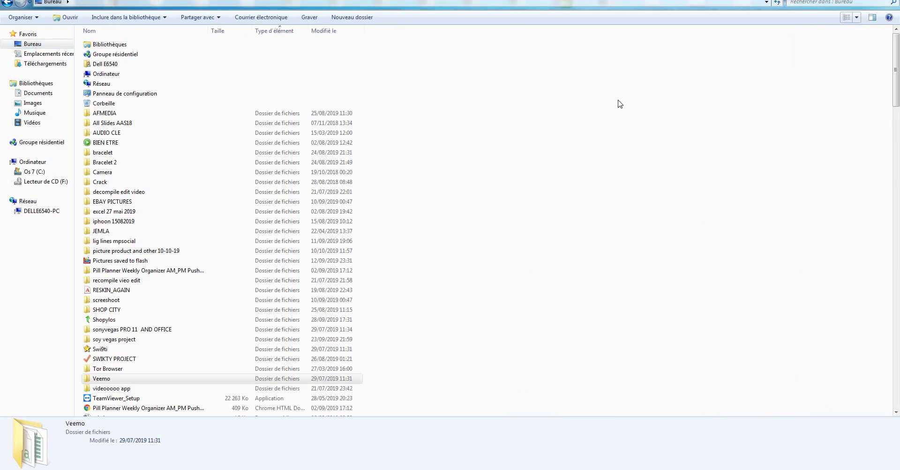
{"action": "left_click", "coordinate": [276, 31]}
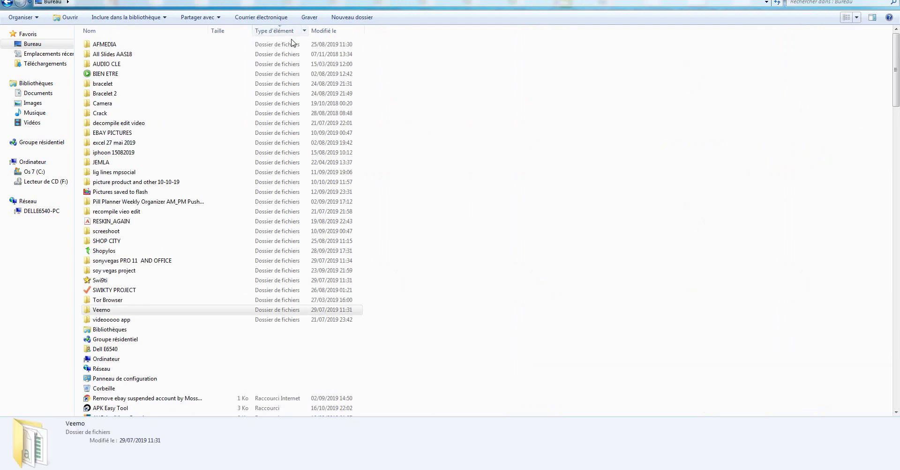
{"action": "left_click_drag", "start_coordinate": [897, 104], "coordinate": [897, 321]}
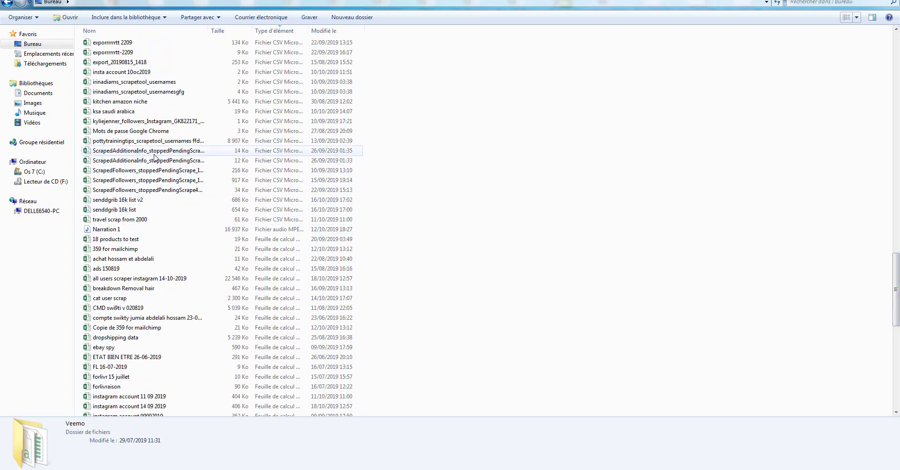
View the ScrapedFollowers_stoppedPendingScrape CSV file dated 15/09/2019 in Excel, dismissing the Office activation notice, and close it
{"action": "left_click", "coordinate": [146, 185], "text": "ctrl"}
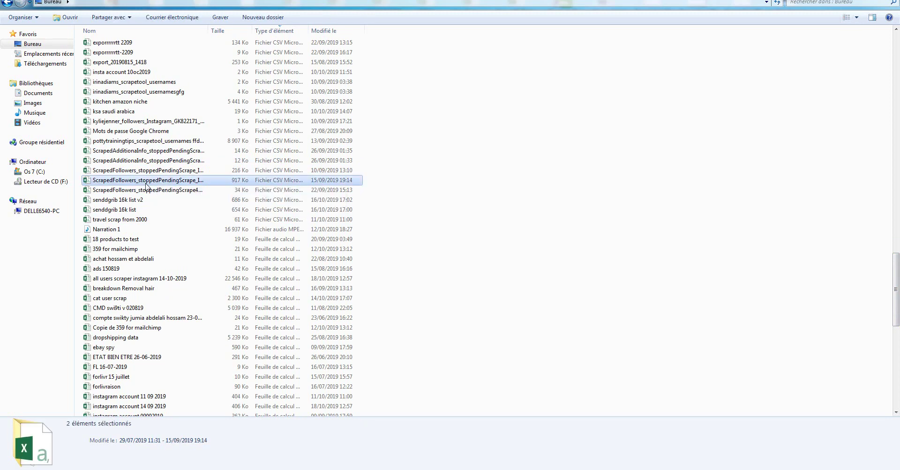
{"action": "double_click", "coordinate": [146, 186]}
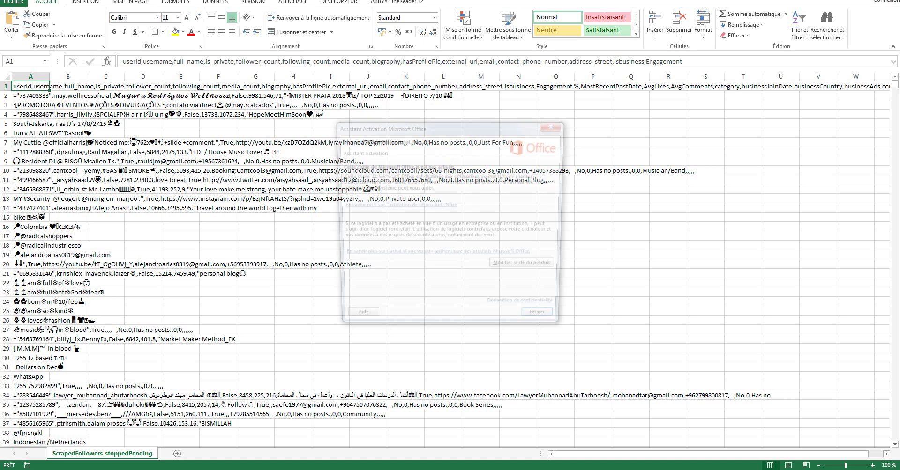
{"action": "left_click", "coordinate": [545, 323]}
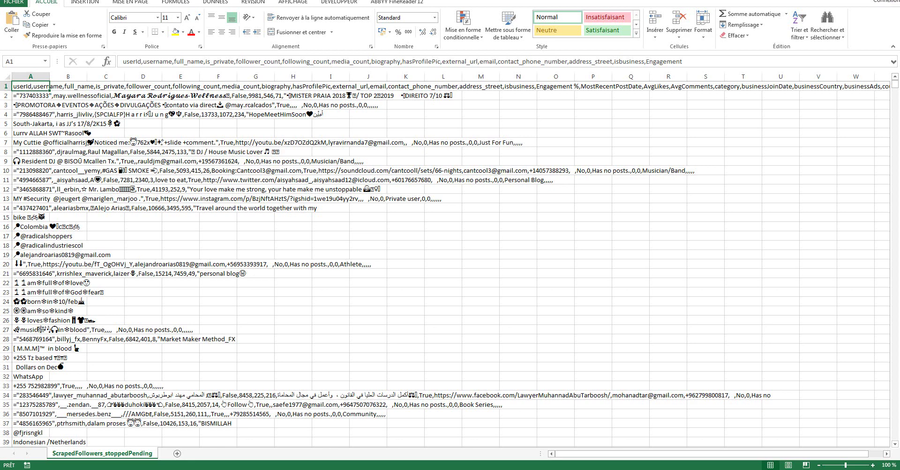
{"action": "left_click", "coordinate": [890, 2]}
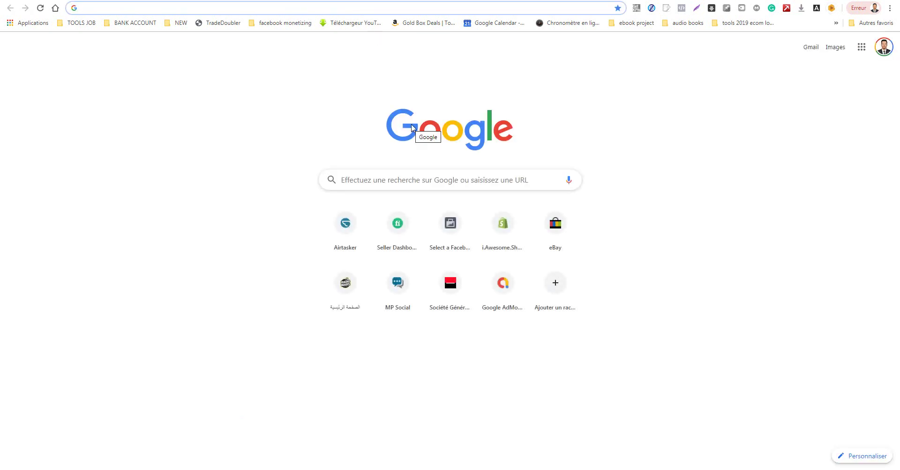
{"action": "left_click", "coordinate": [435, 6]}
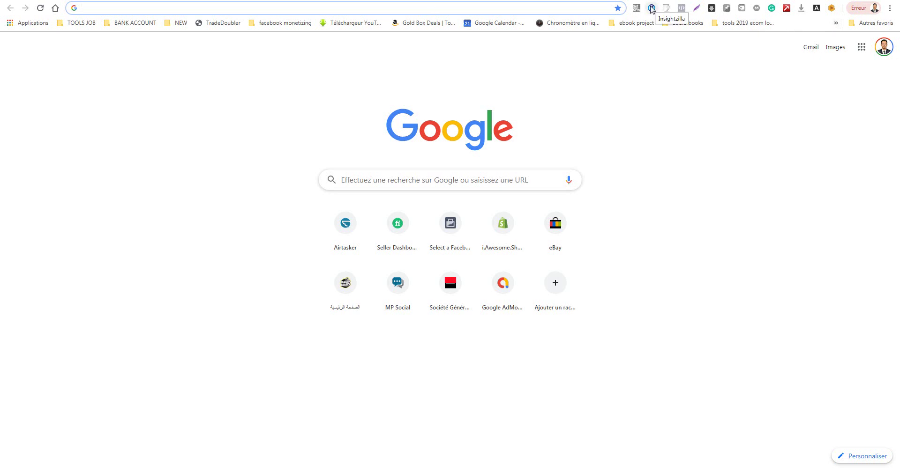
{"action": "type", "text": "te"}
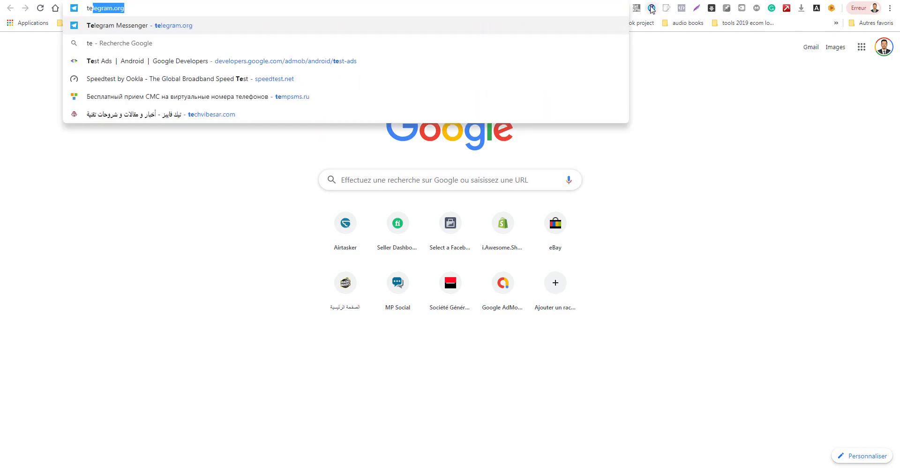
{"action": "key", "text": "BackSpace"}
{"action": "key", "text": "BackSpace"}
{"action": "key", "text": "BackSpace"}
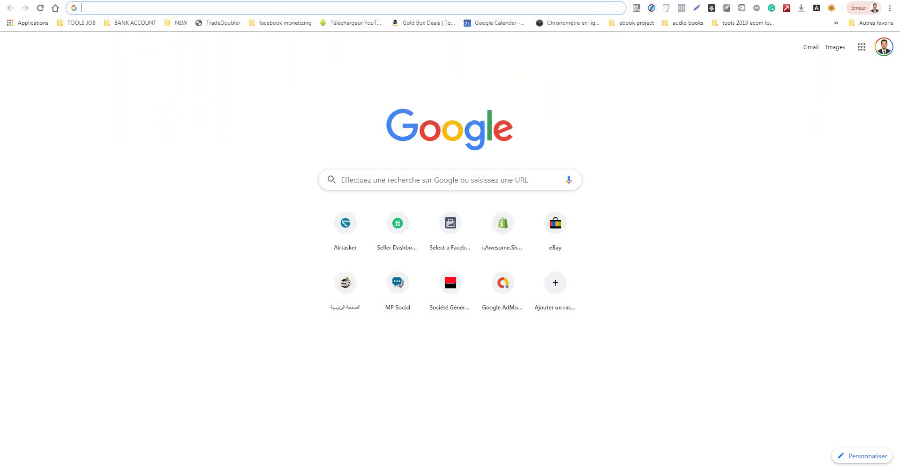
Open the workbook "all users scraper instagram 14-10-2019", dismiss the activation notice, and select the username column on Feuil1
{"action": "key", "text": "alt+Tab"}
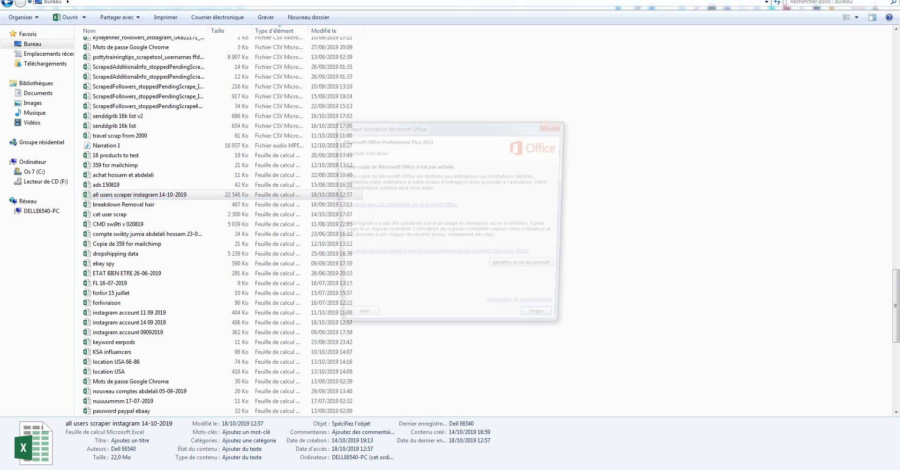
{"action": "left_click", "coordinate": [545, 323]}
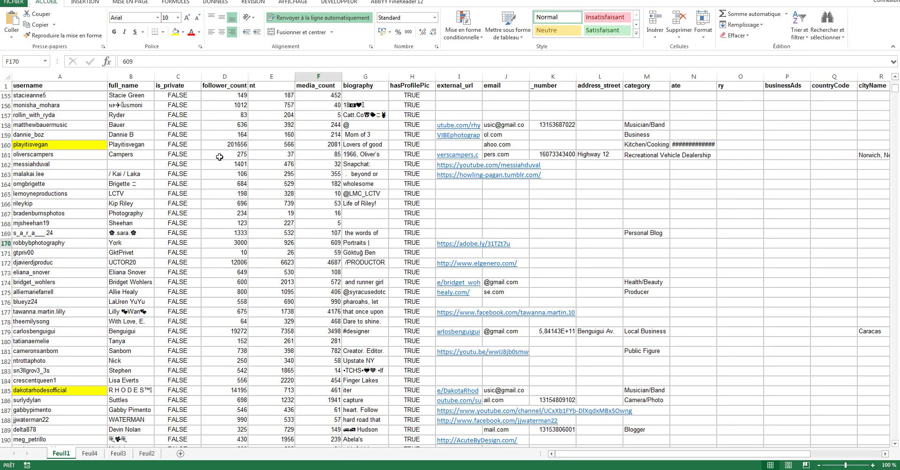
{"action": "left_click", "coordinate": [213, 154]}
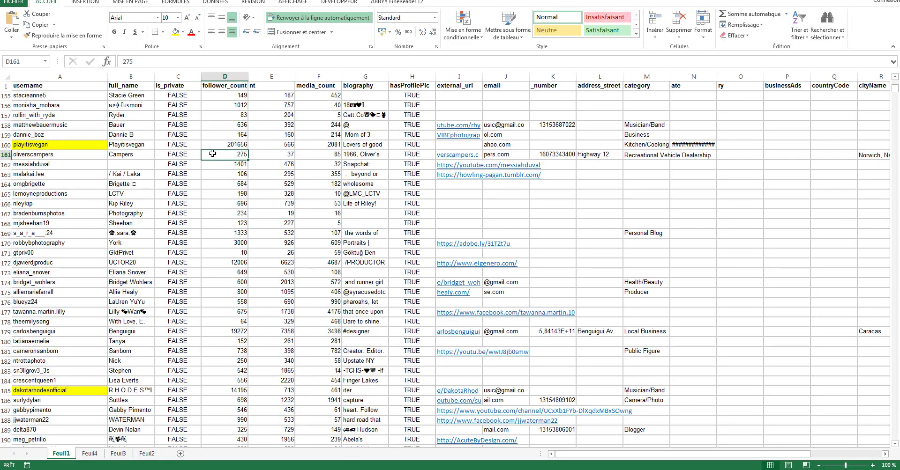
{"action": "key", "text": "Home"}
{"action": "key", "text": "ctrl+Up"}
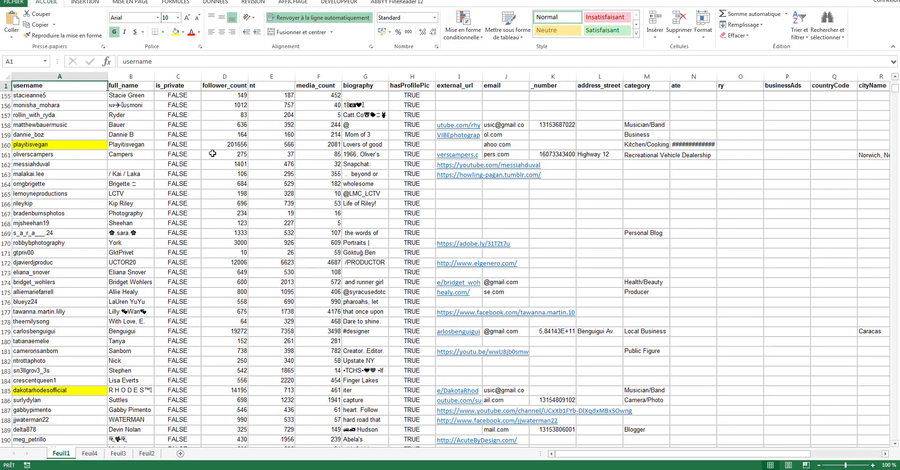
{"action": "key", "text": "ctrl+space"}
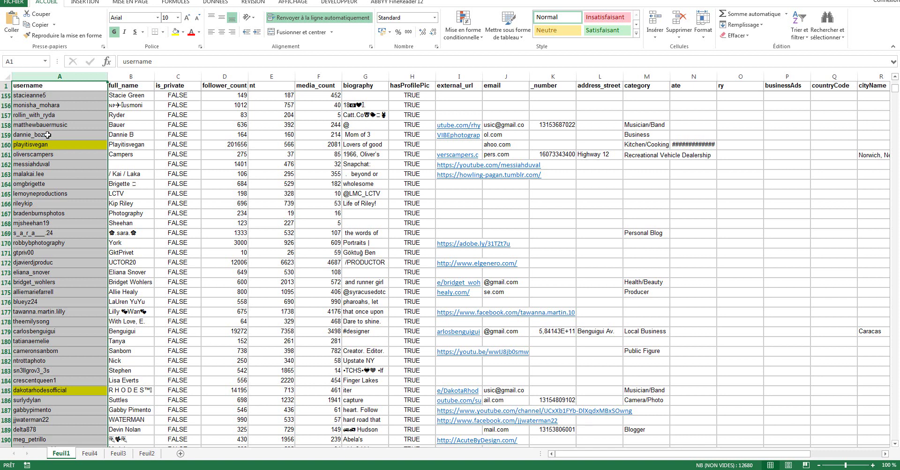
Fit the following_count column to its contents, and point out the follower_count, following_count, biography, full_name and email data
{"action": "double_click", "coordinate": [247, 77]}
{"action": "left_click", "coordinate": [234, 86]}
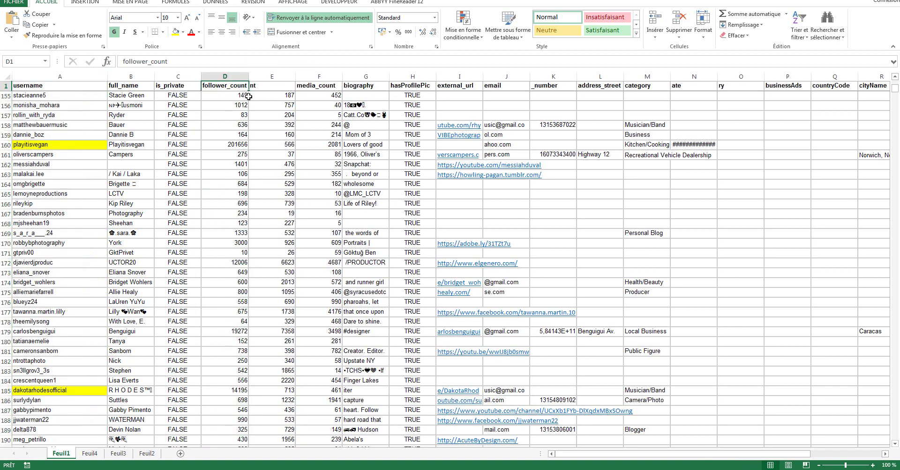
{"action": "left_click", "coordinate": [274, 86]}
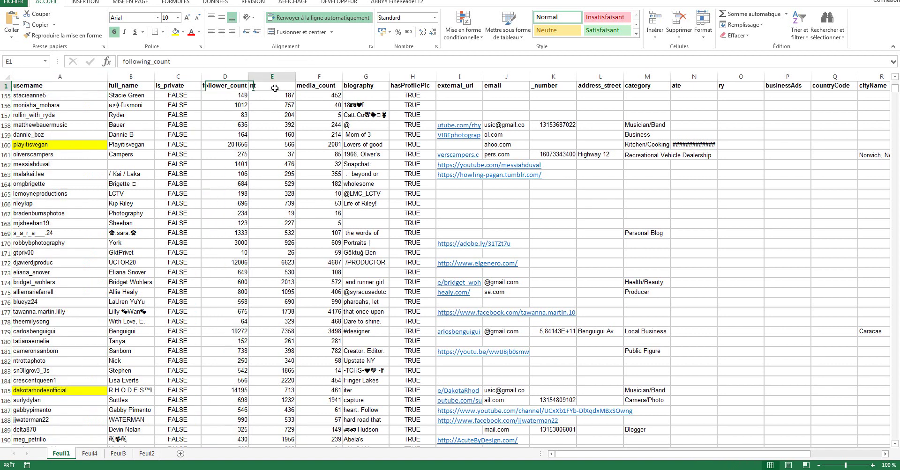
{"action": "double_click", "coordinate": [295, 76]}
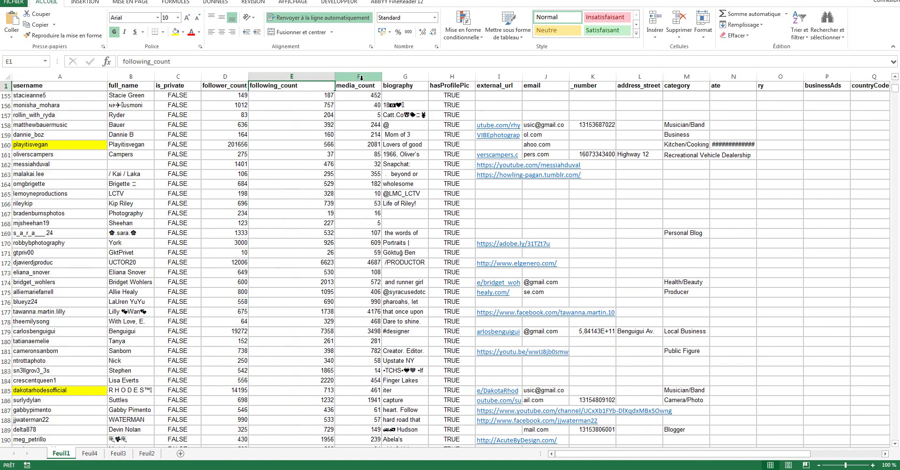
{"action": "left_click", "coordinate": [396, 87]}
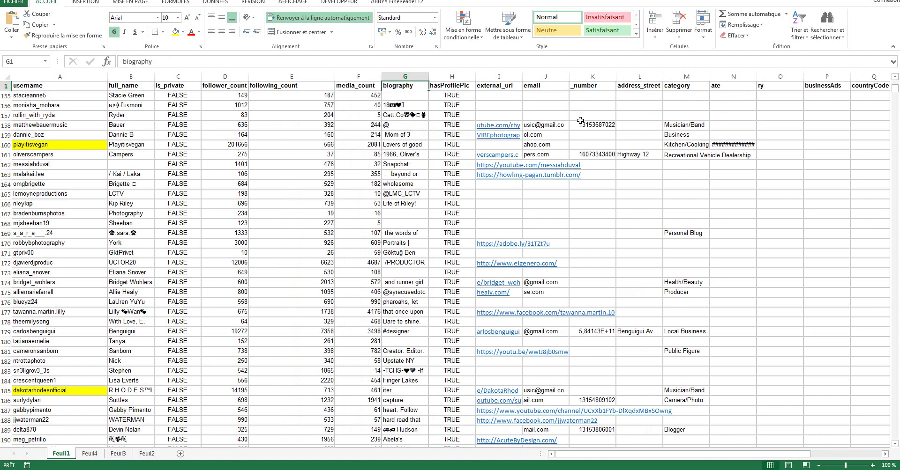
{"action": "left_click", "coordinate": [271, 143]}
{"action": "left_click", "coordinate": [124, 114]}
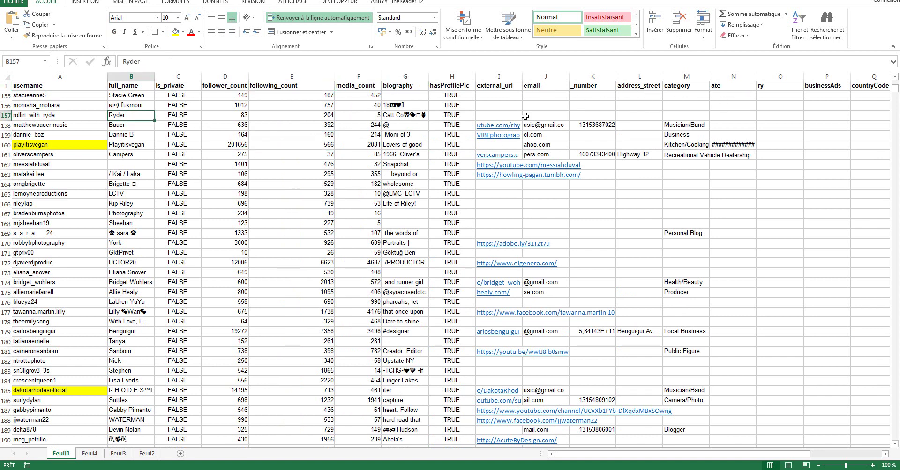
{"action": "left_click", "coordinate": [539, 124]}
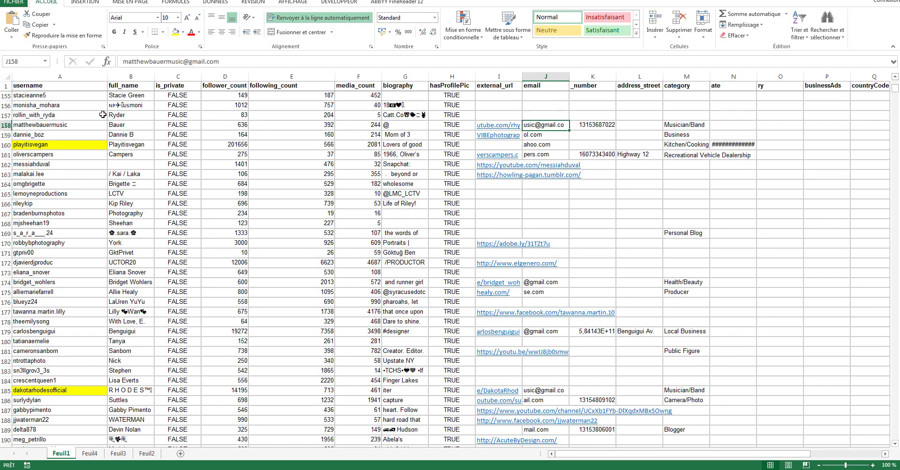
Select the whole Feuil1 sheet and turn on filters for its header row
{"action": "left_click", "coordinate": [7, 78]}
{"action": "left_click", "coordinate": [215, 3]}
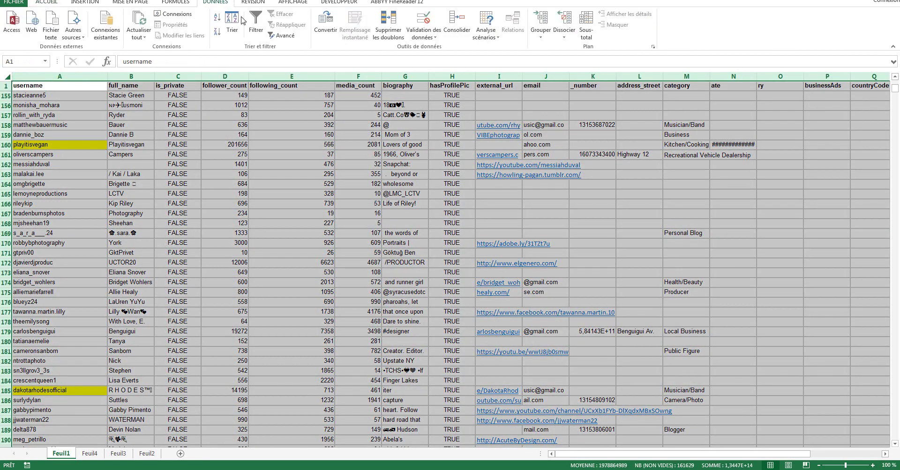
{"action": "left_click", "coordinate": [255, 26]}
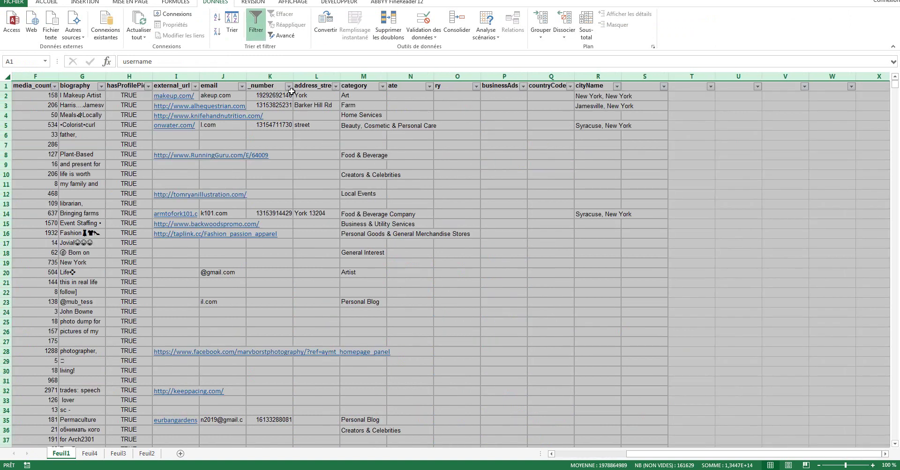
Filter the email column to exclude the <<not-applicable>> and blank entries, and select the filtered column
{"action": "left_click", "coordinate": [318, 86]}
{"action": "left_click", "coordinate": [225, 85]}
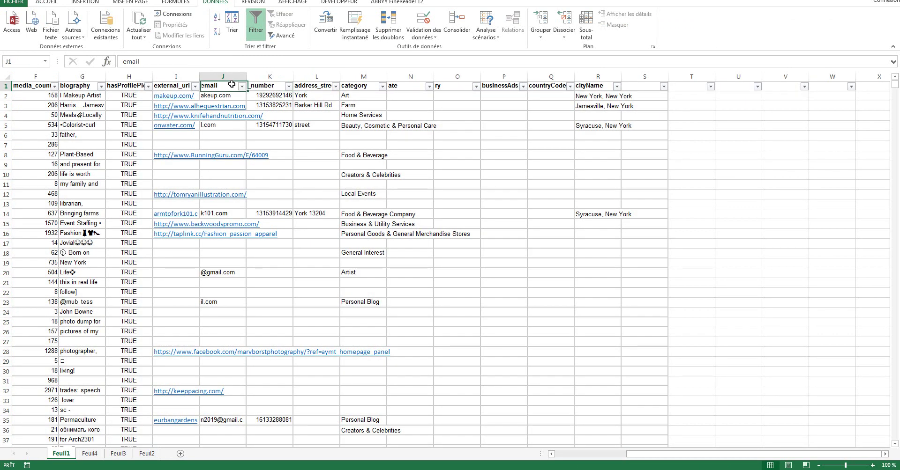
{"action": "left_click", "coordinate": [243, 86]}
{"action": "left_click", "coordinate": [320, 185]}
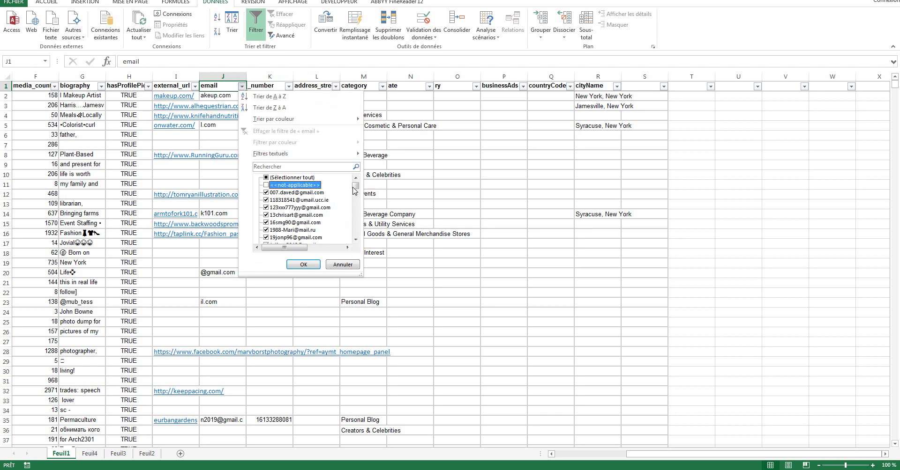
{"action": "left_click_drag", "start_coordinate": [355, 189], "coordinate": [355, 232]}
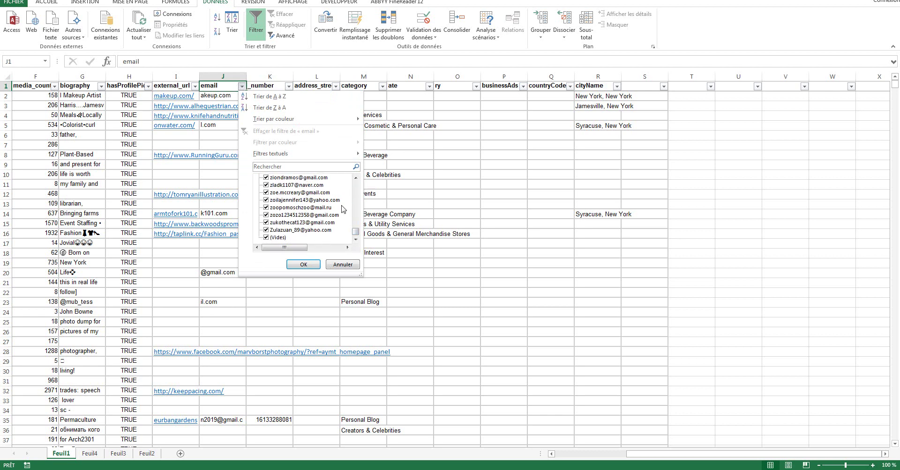
{"action": "left_click", "coordinate": [276, 238]}
{"action": "left_click", "coordinate": [302, 265]}
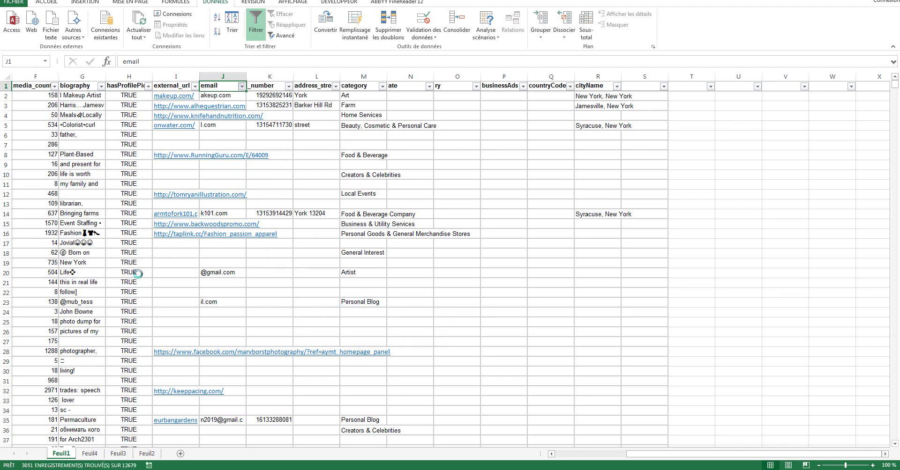
{"action": "left_click", "coordinate": [229, 76]}
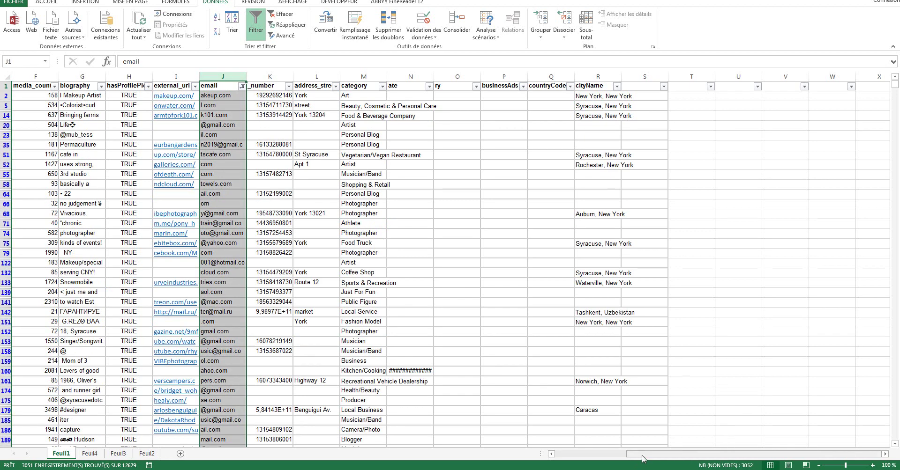
{"action": "left_click_drag", "start_coordinate": [642, 460], "coordinate": [499, 459]}
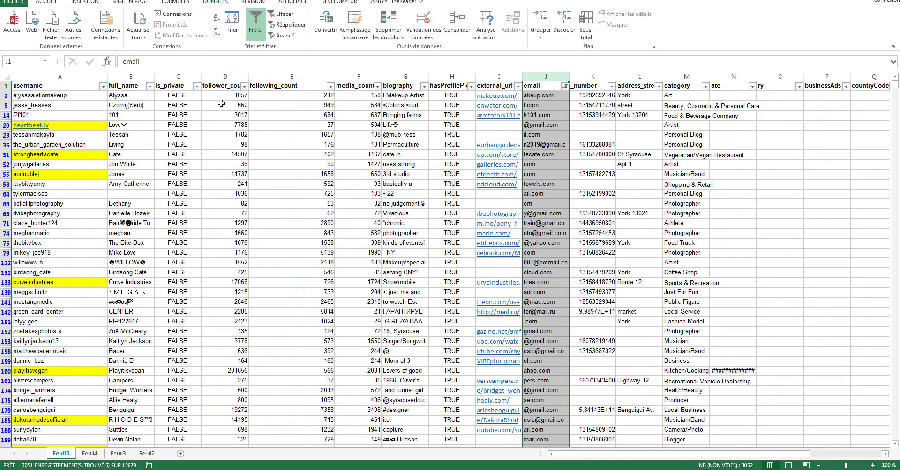
Filter the follower_count column with a greater-than condition to keep only the accounts with high follower counts
{"action": "left_click", "coordinate": [220, 85]}
{"action": "left_click", "coordinate": [228, 96]}
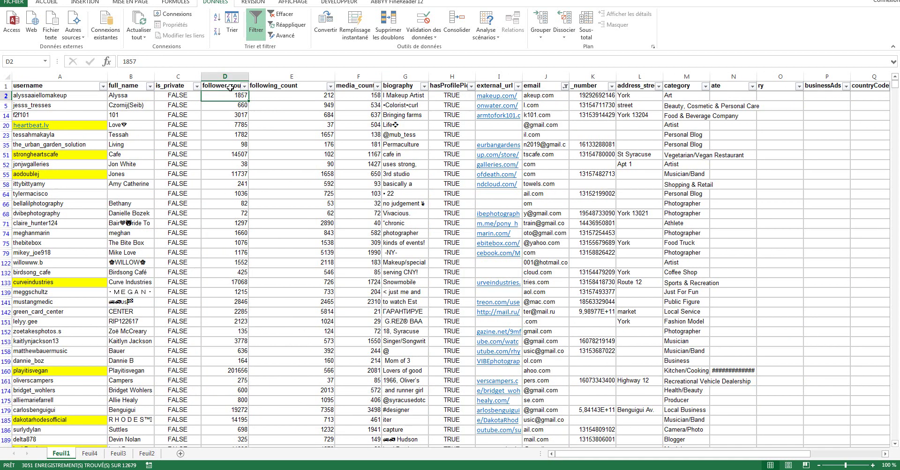
{"action": "left_click", "coordinate": [240, 86]}
{"action": "left_click", "coordinate": [244, 86]}
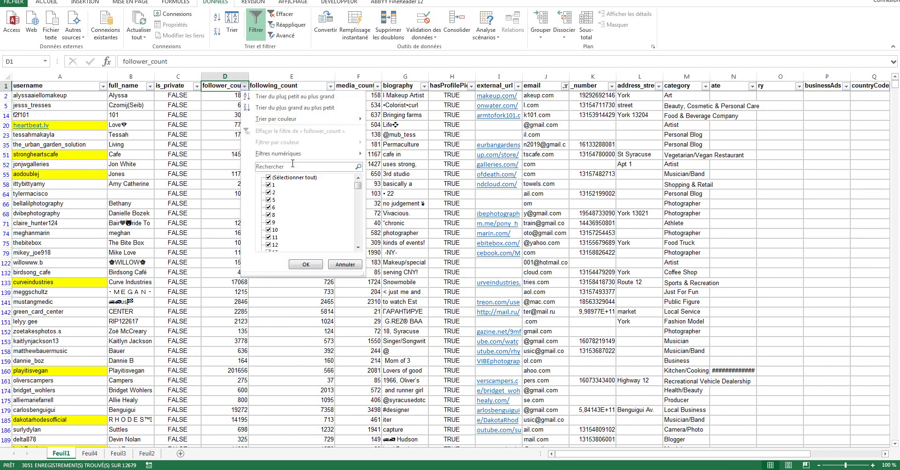
{"action": "mouse_move", "coordinate": [328, 154]}
{"action": "left_click", "coordinate": [382, 177]}
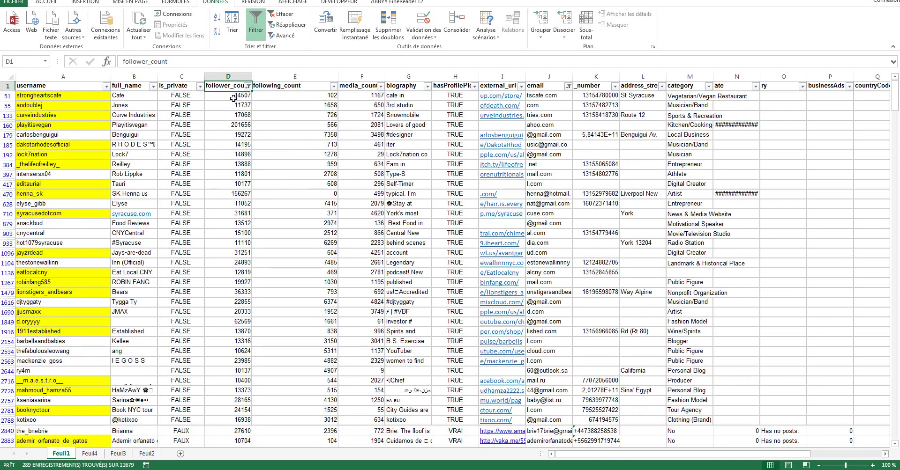
Examine the filtered high-follower accounts through their follower_count and email columns, and return to the first username
{"action": "left_click", "coordinate": [234, 72]}
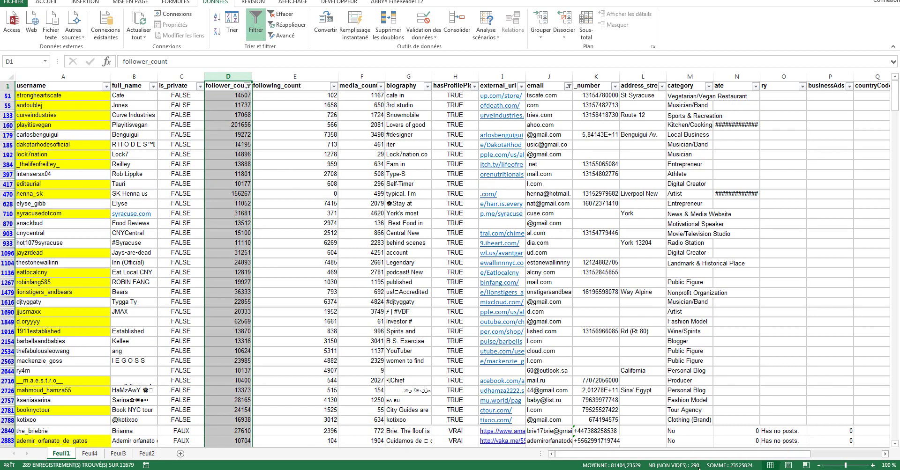
{"action": "left_click", "coordinate": [256, 213]}
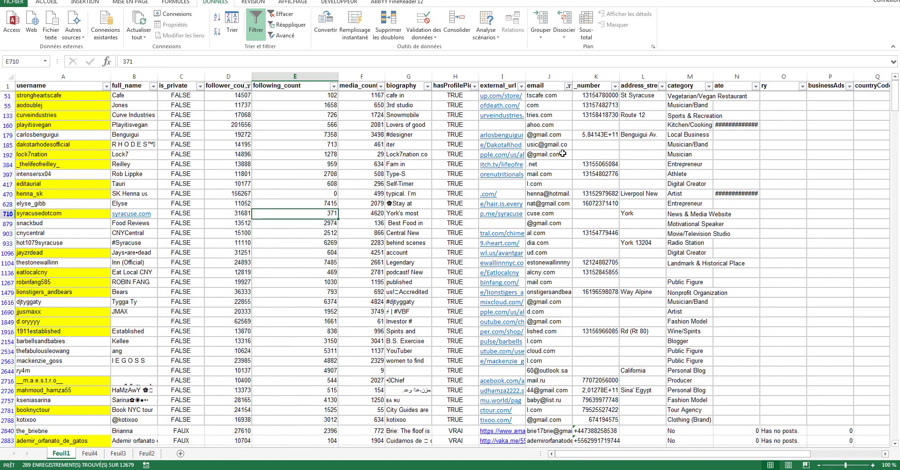
{"action": "left_click_drag", "start_coordinate": [556, 95], "coordinate": [550, 450]}
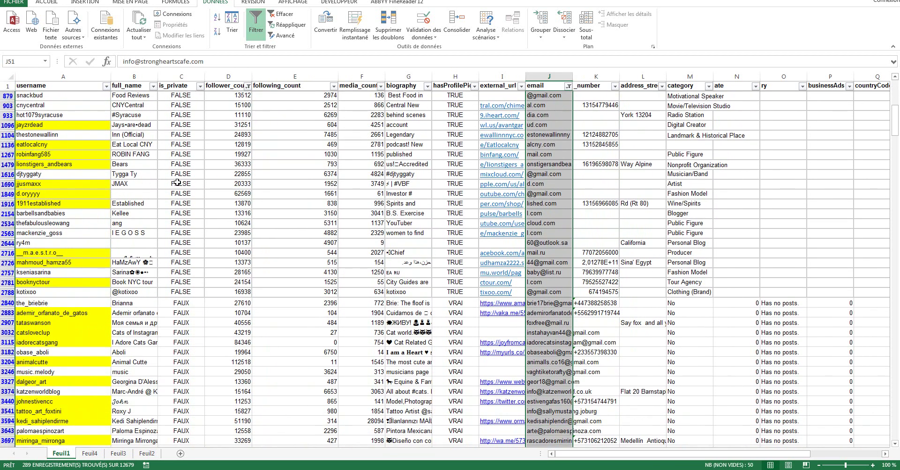
{"action": "left_click", "coordinate": [215, 185]}
{"action": "key", "text": "ctrl+Home"}
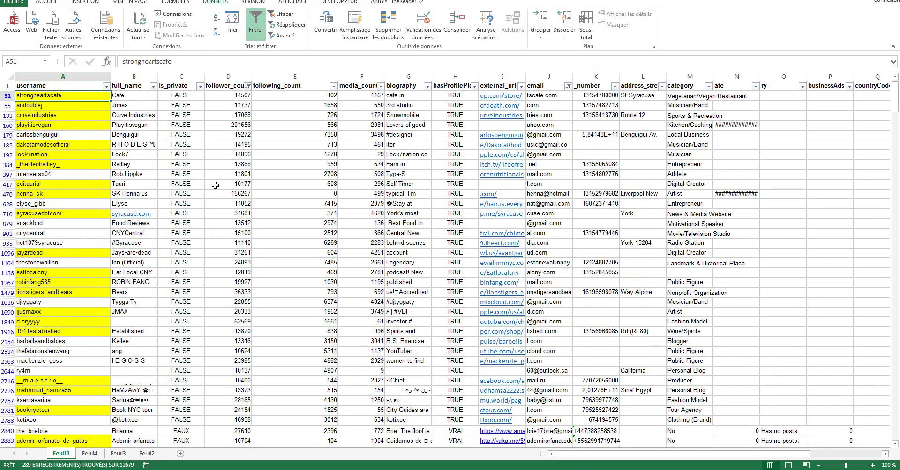
{"action": "key", "text": "Right"}
{"action": "key", "text": "Left"}
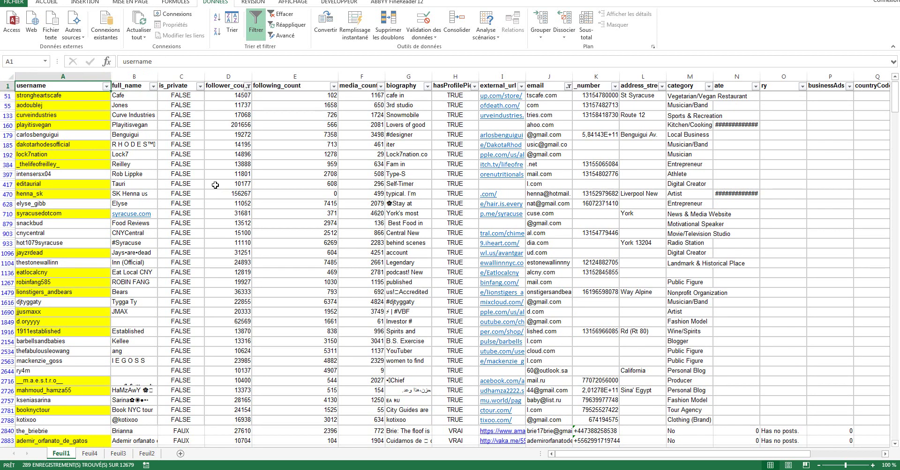
{"action": "key", "text": "Down"}
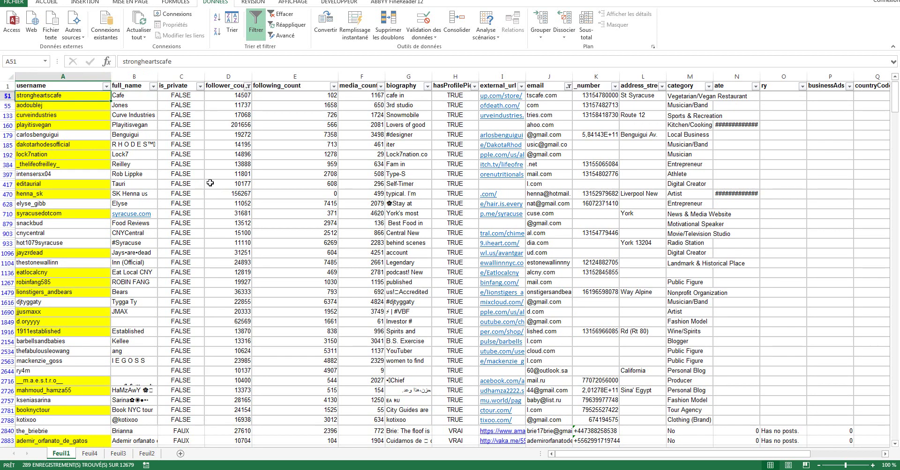
{"action": "left_click", "coordinate": [193, 157]}
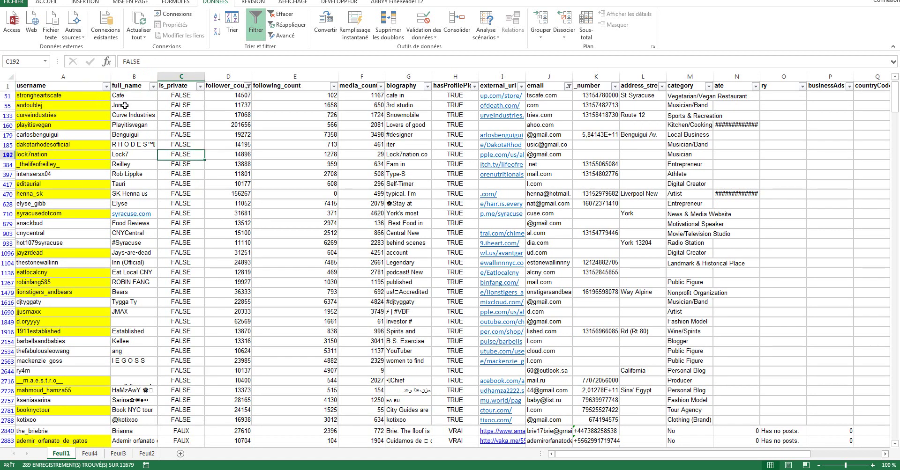
{"action": "left_click", "coordinate": [97, 95]}
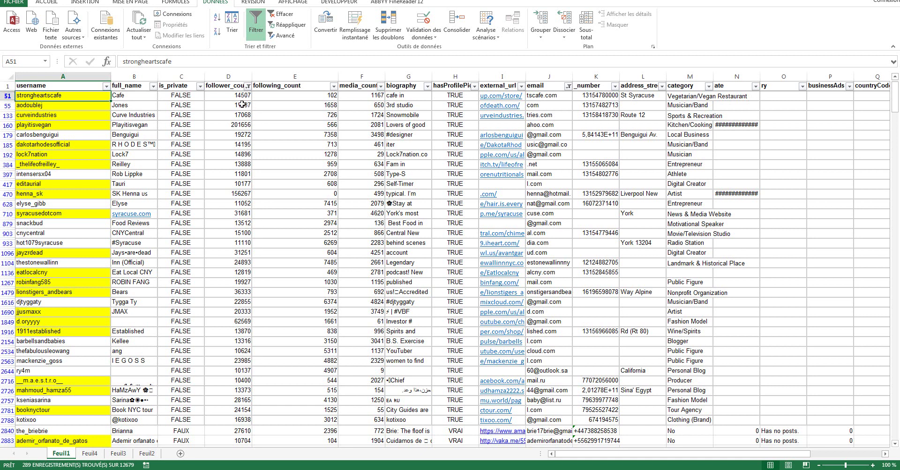
Change the follower_count filter to show only accounts with fewer than 1000 followers
{"action": "left_click", "coordinate": [247, 86]}
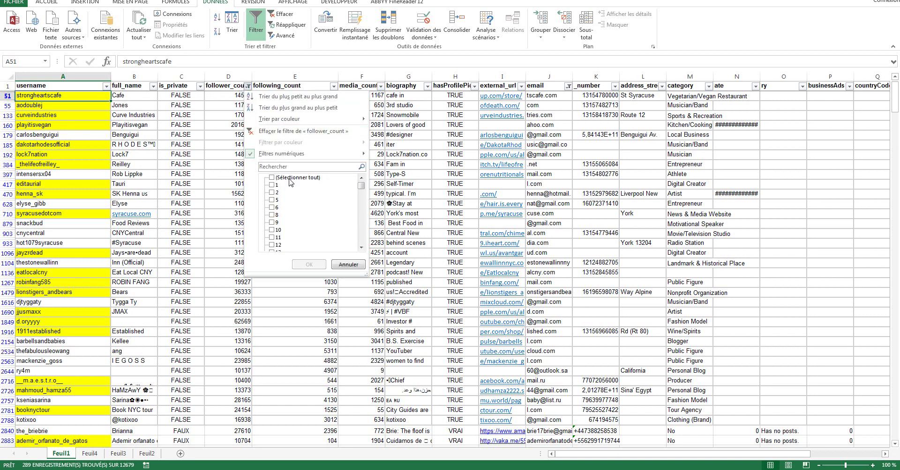
{"action": "left_click", "coordinate": [288, 179]}
{"action": "mouse_move", "coordinate": [302, 156]}
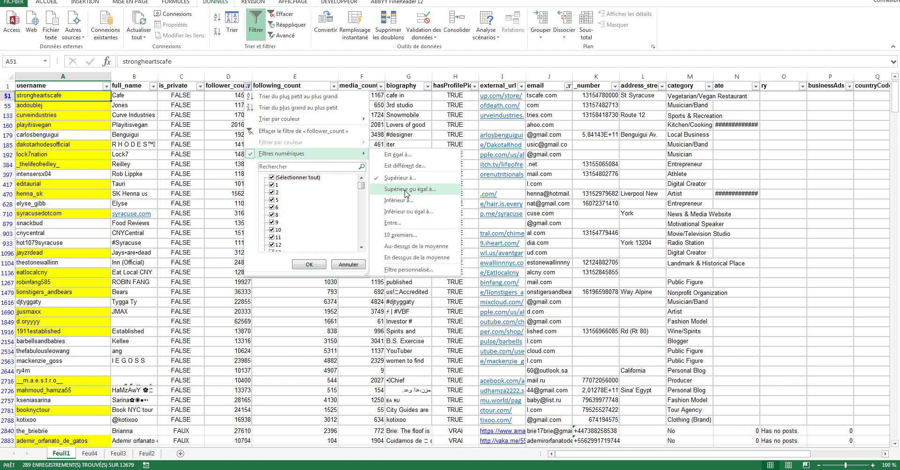
{"action": "left_click", "coordinate": [414, 202]}
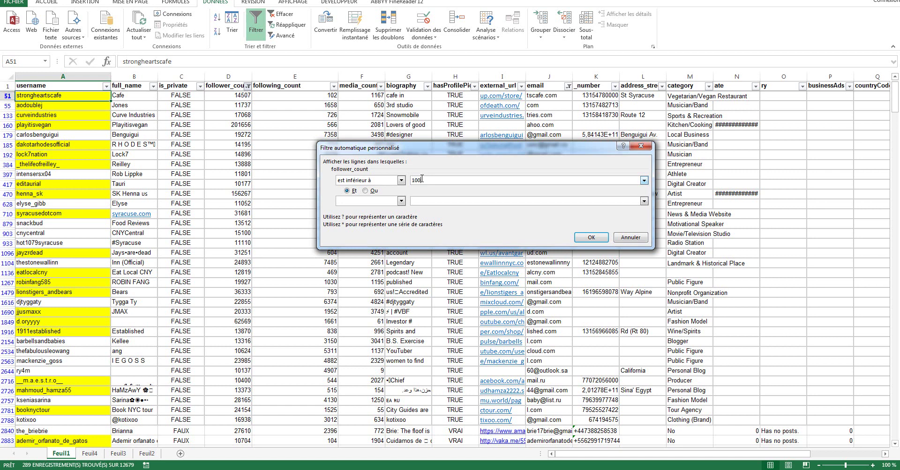
{"action": "key", "text": "Return"}
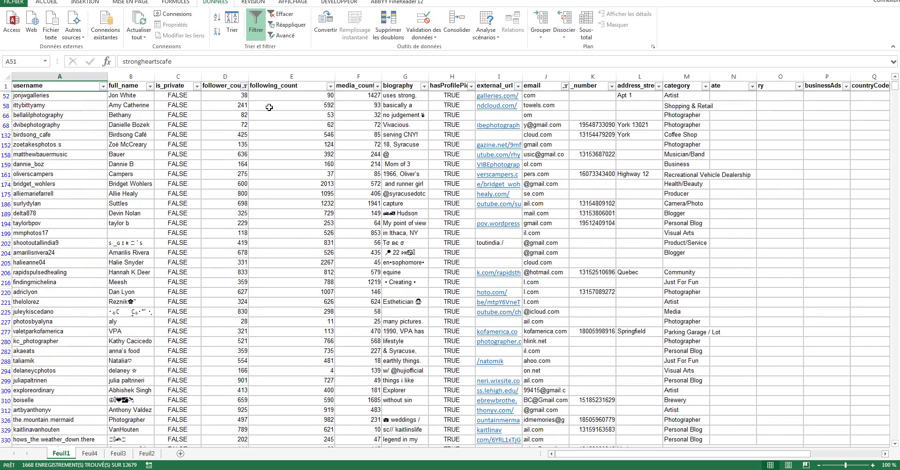
{"action": "left_click", "coordinate": [216, 145]}
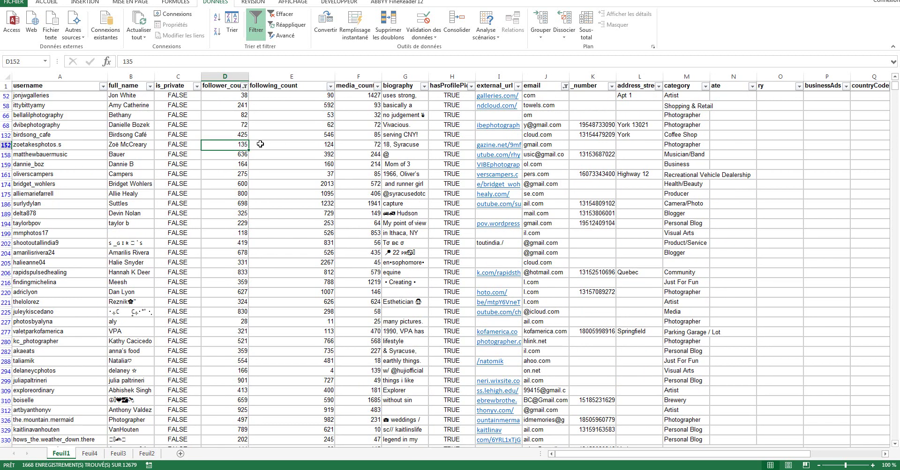
Review the email and username columns of the low-follower accounts, and undo the less-than filter on follower_count
{"action": "left_click", "coordinate": [534, 77]}
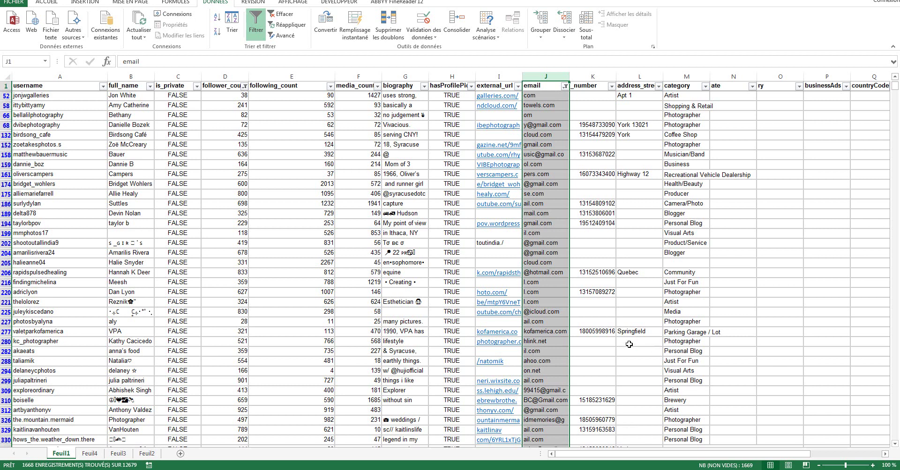
{"action": "left_click", "coordinate": [69, 123]}
{"action": "key", "text": "ctrl+shift+Down"}
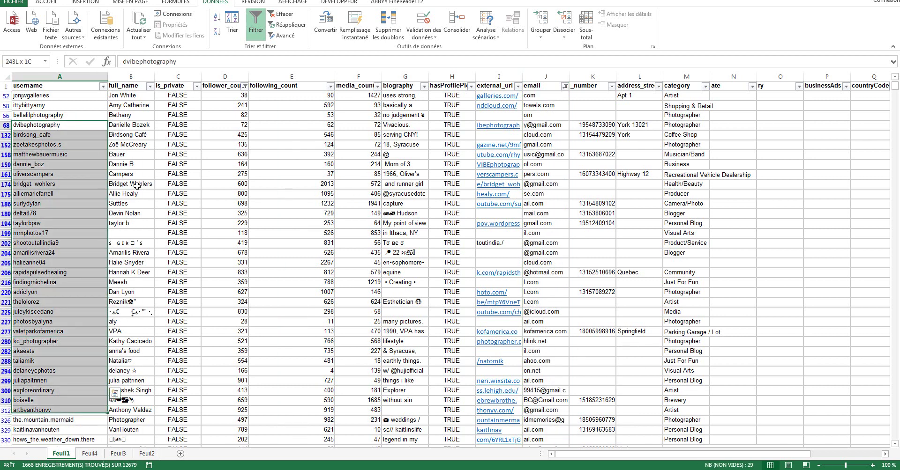
{"action": "left_click", "coordinate": [66, 85]}
{"action": "key", "text": "ctrl+shift+Down"}
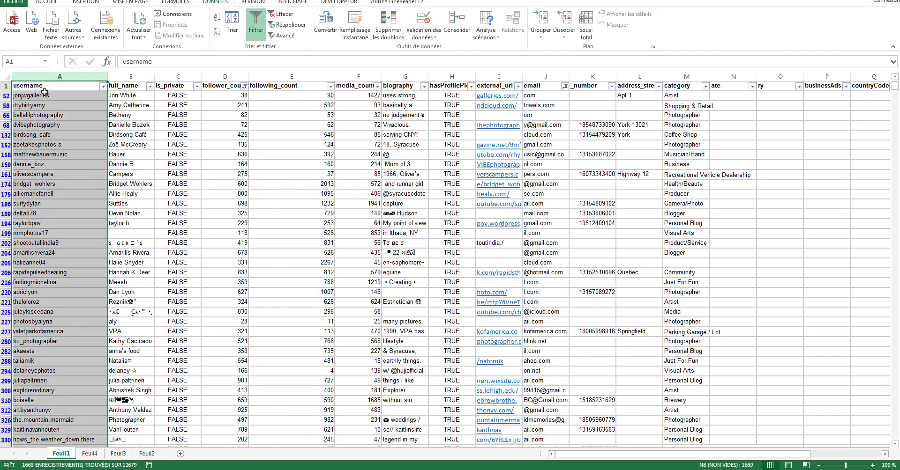
{"action": "left_click_drag", "start_coordinate": [45, 95], "coordinate": [46, 194]}
{"action": "left_click_drag", "start_coordinate": [112, 96], "coordinate": [131, 277]}
{"action": "left_click", "coordinate": [276, 135]}
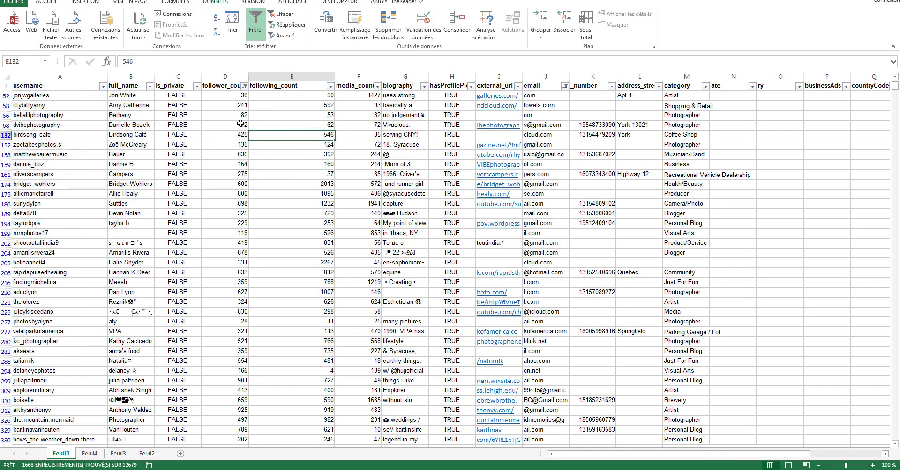
{"action": "left_click", "coordinate": [136, 95]}
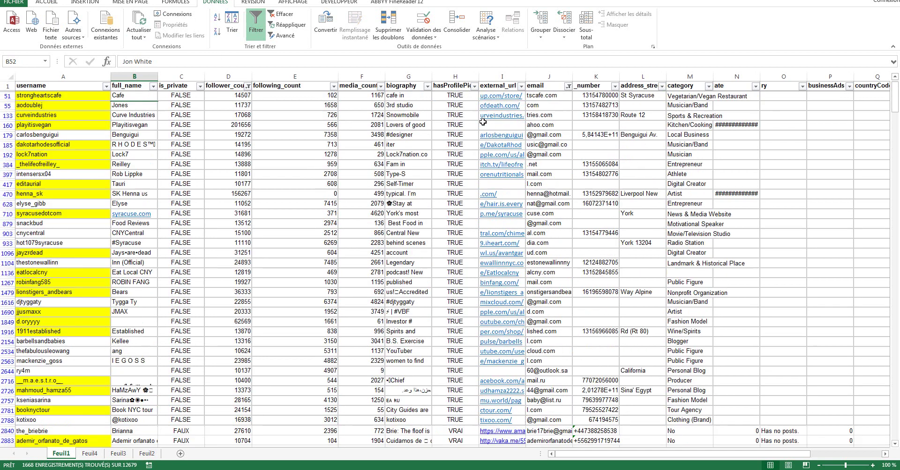
{"action": "left_click", "coordinate": [516, 86]}
{"action": "left_click", "coordinate": [520, 86]}
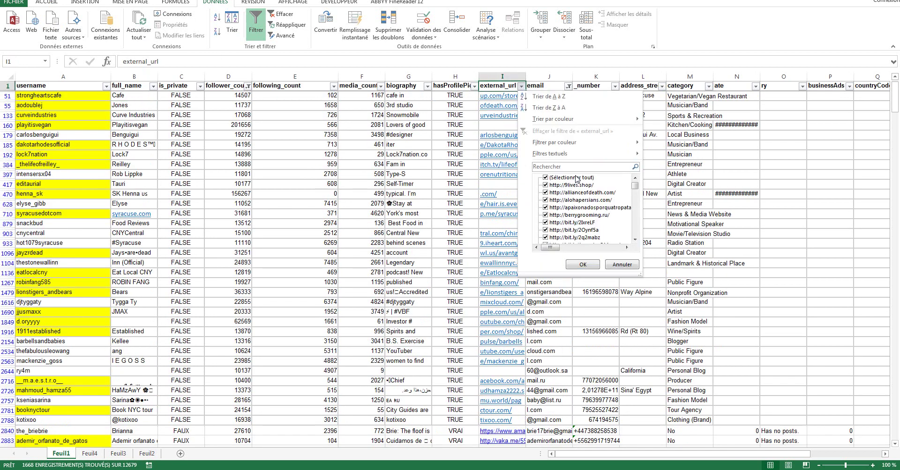
{"action": "left_click", "coordinate": [206, 187]}
Copy all filtered usernames in the username column, from strongheartscafe down to the last entry
{"action": "left_click", "coordinate": [94, 98]}
{"action": "left_click_drag", "start_coordinate": [94, 98], "coordinate": [83, 432]}
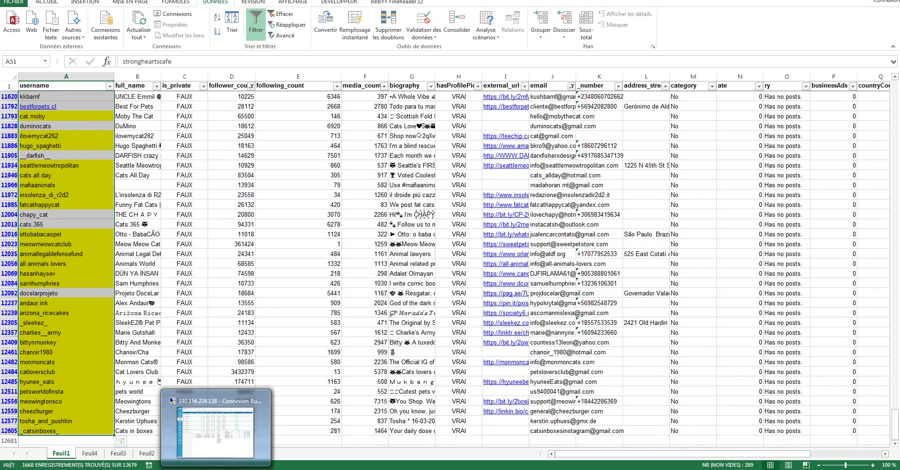
{"action": "key", "text": "ctrl+c"}
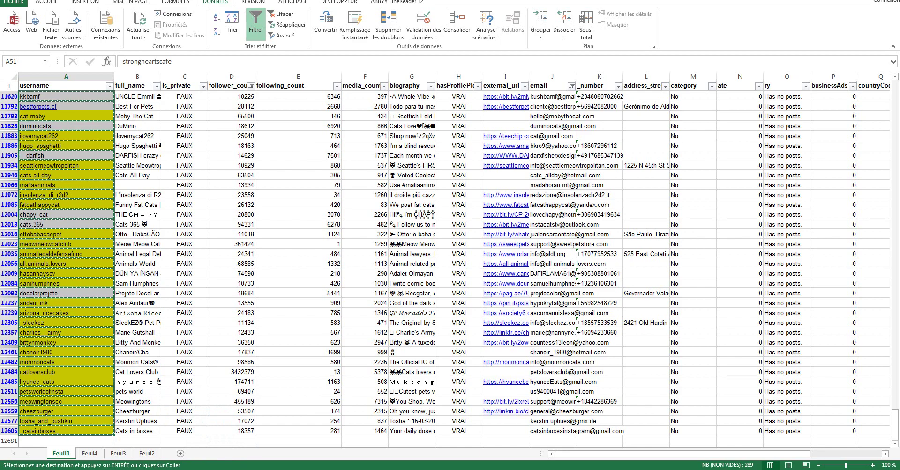
Switch to Jarvee in the remote desktop and open the Contact tool of the greenenergy22 account
{"action": "key", "text": "alt+Tab"}
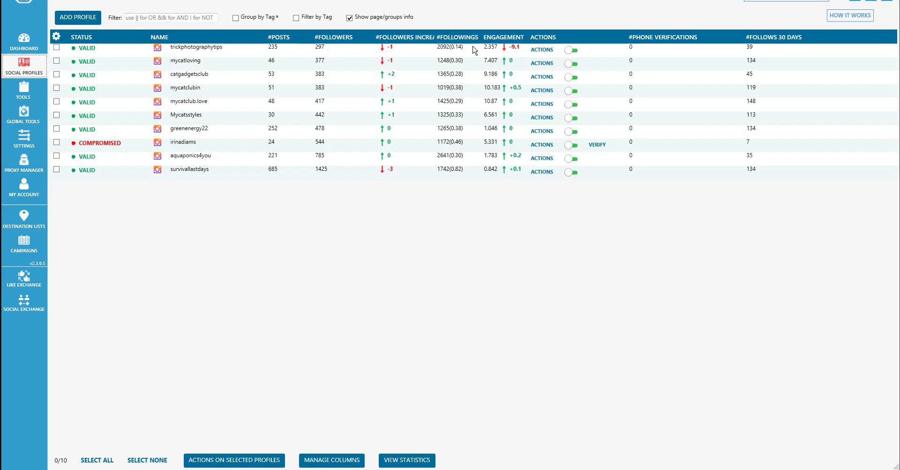
{"action": "left_click", "coordinate": [34, 98]}
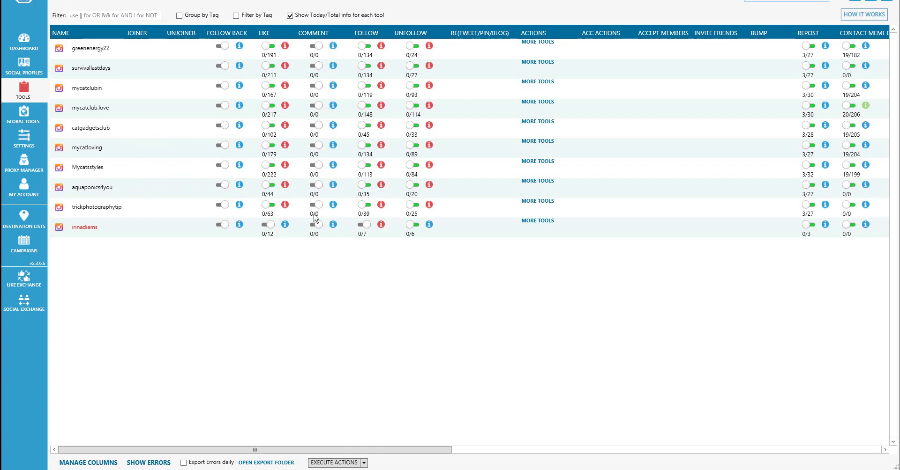
{"action": "mouse_move", "coordinate": [88, 52]}
{"action": "left_click", "coordinate": [332, 45]}
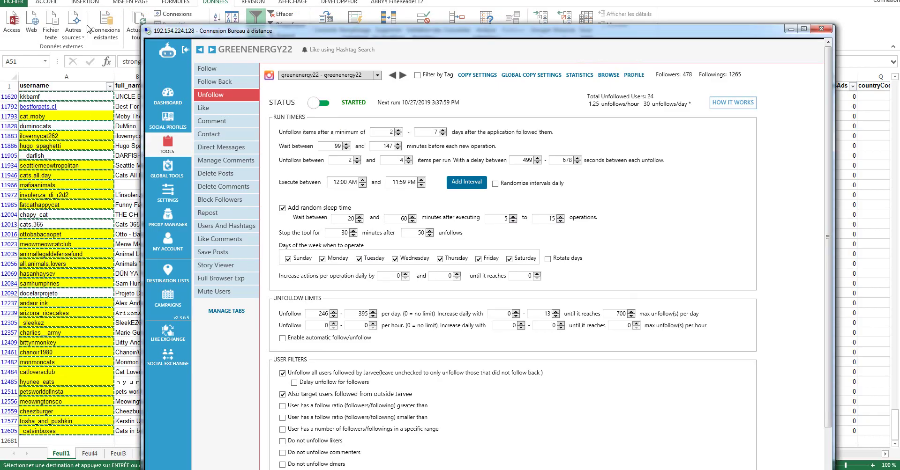
{"action": "left_click", "coordinate": [88, 29]}
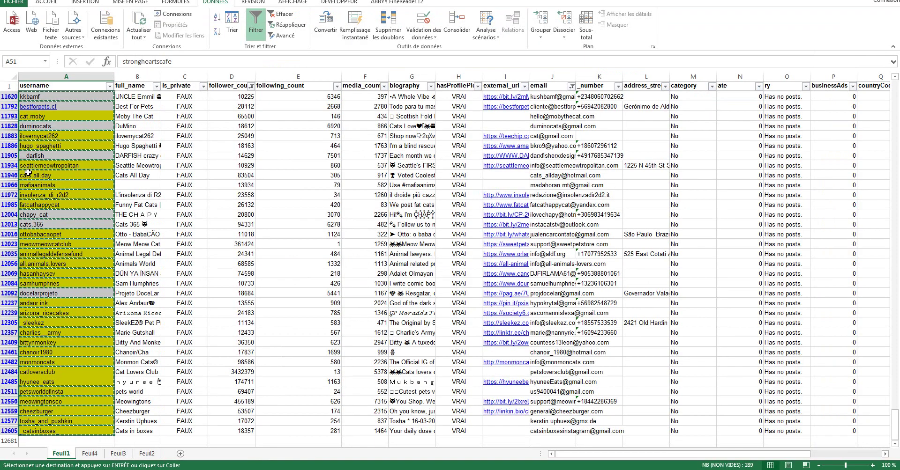
{"action": "key", "text": "alt+Tab"}
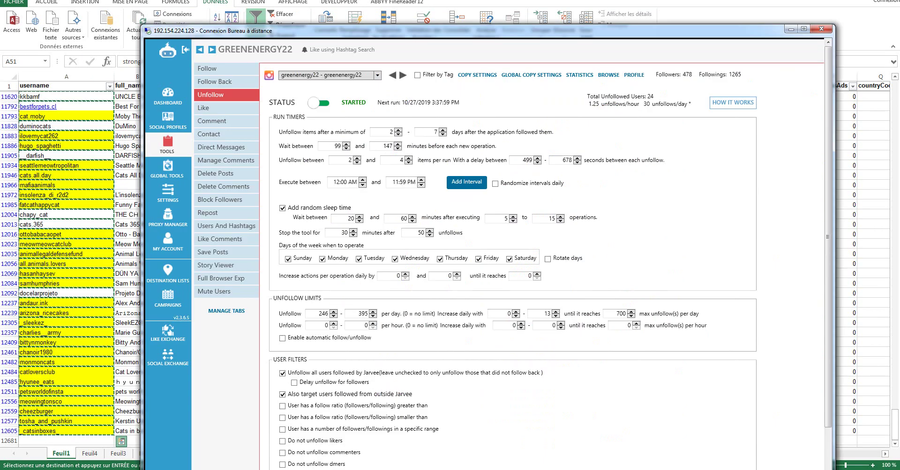
{"action": "double_click", "coordinate": [519, 32]}
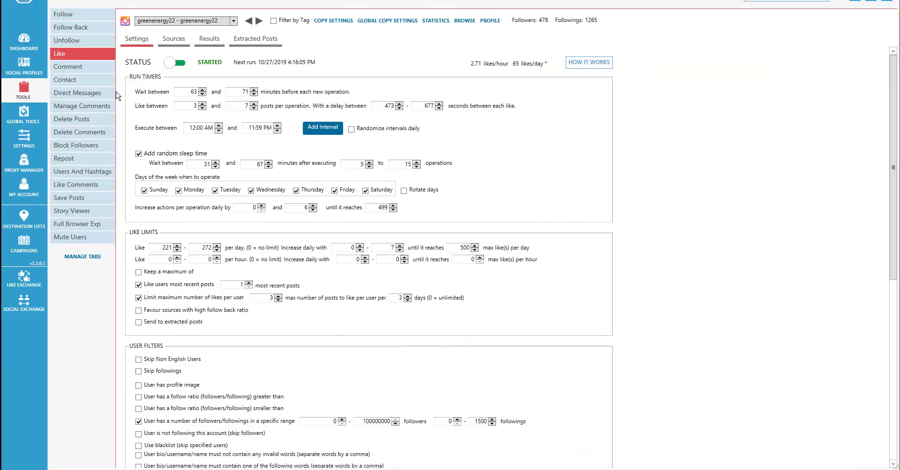
{"action": "left_click", "coordinate": [73, 82]}
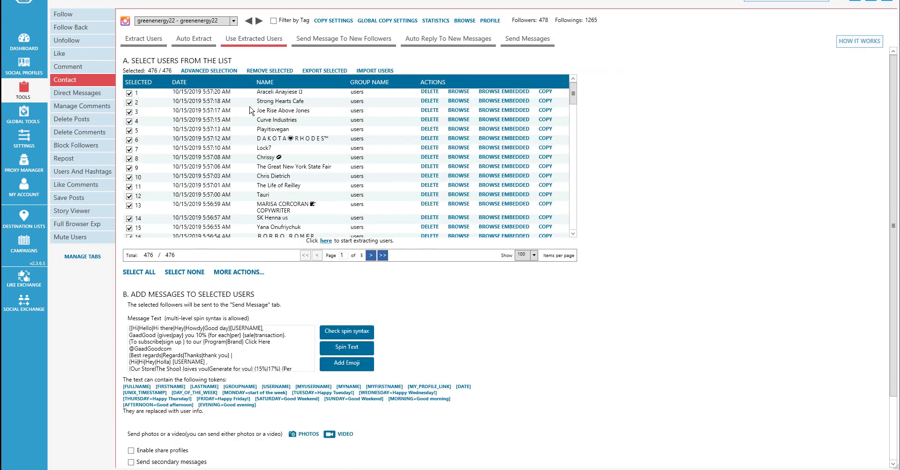
Paste the copied usernames into the Extract Users list of the Contact tool, and clear the list
{"action": "left_click", "coordinate": [151, 41]}
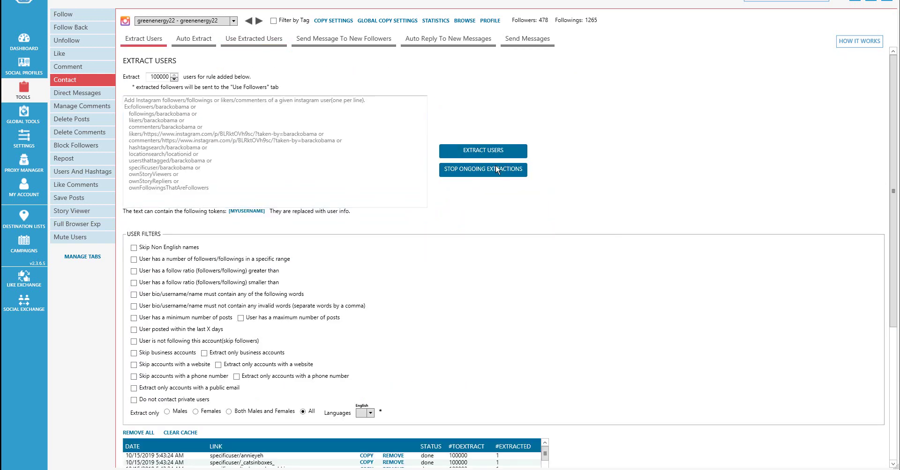
{"action": "left_click", "coordinate": [317, 131]}
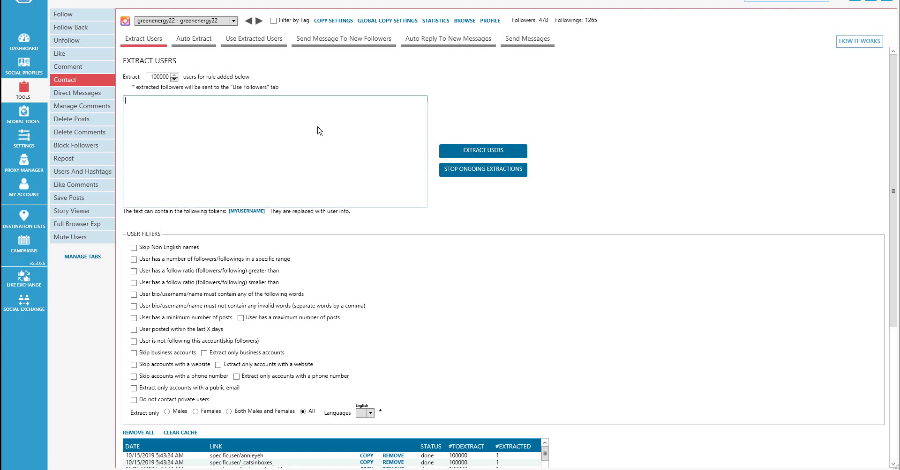
{"action": "key", "text": "ctrl+v"}
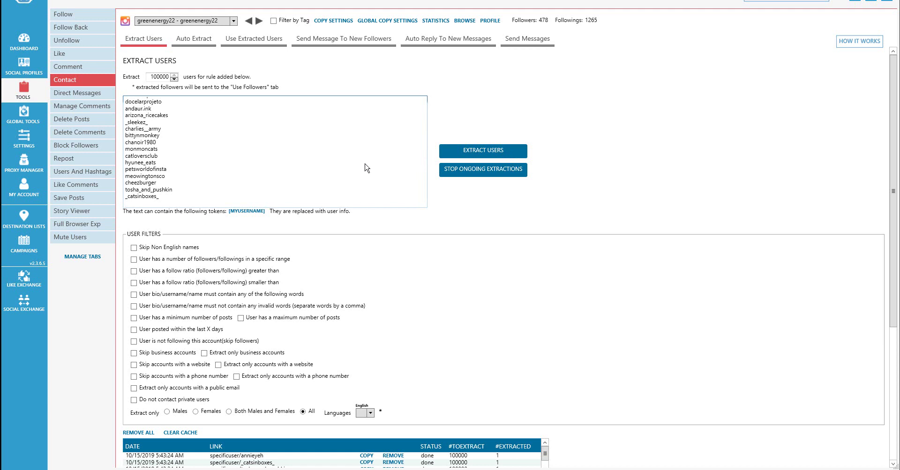
{"action": "key", "text": "ctrl+a"}
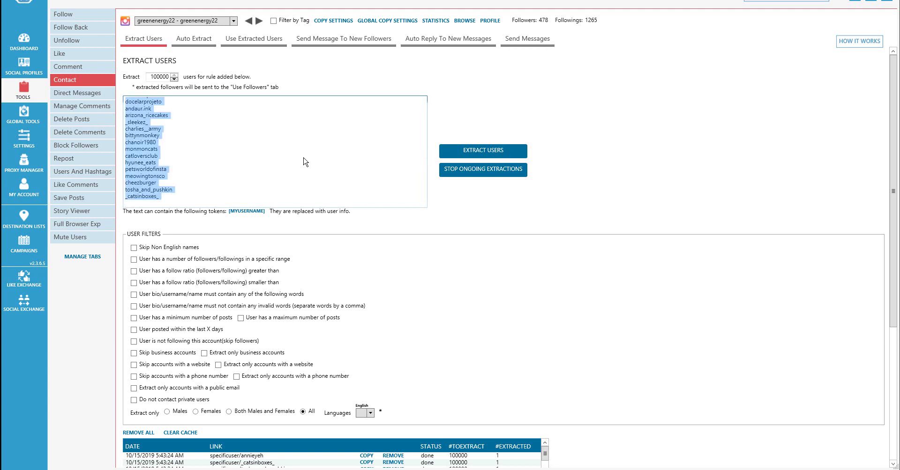
{"action": "key", "text": "Delete"}
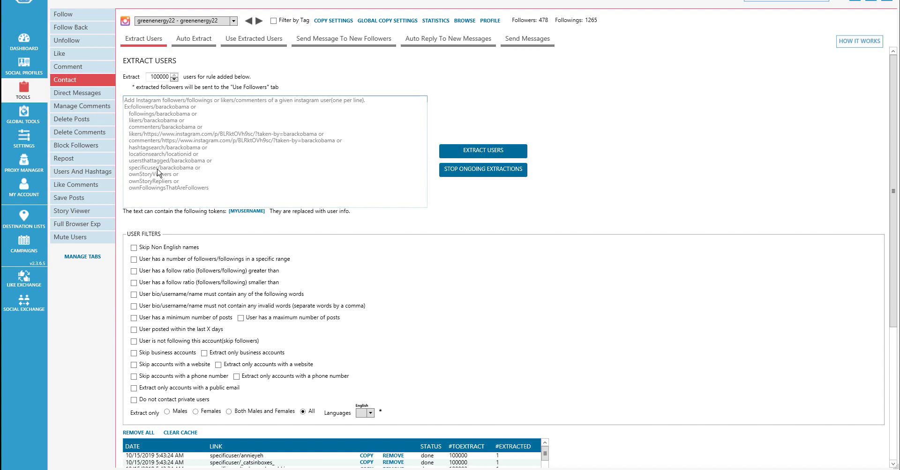
Copy the usernames in rows 11620 to 11793 of the Excel sheet and paste them into Jarvee's Extract Users list
{"action": "left_click", "coordinate": [257, 114]}
{"action": "key", "text": "ctrl+alt+Break"}
{"action": "key", "text": "alt+Tab"}
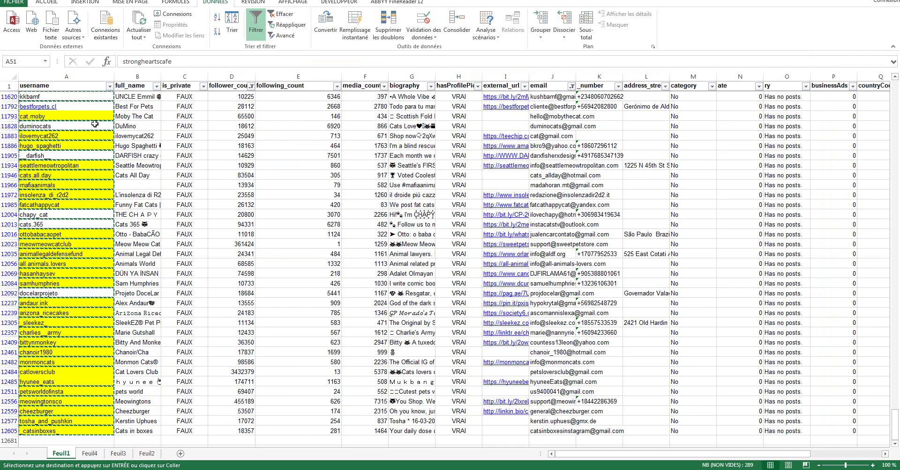
{"action": "left_click_drag", "start_coordinate": [91, 96], "coordinate": [56, 116]}
{"action": "key", "text": "ctrl+c"}
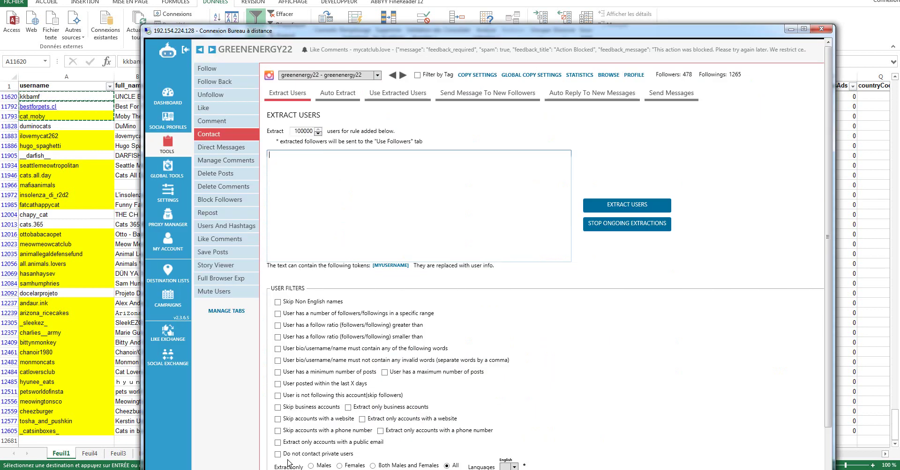
{"action": "key", "text": "alt+Tab"}
{"action": "left_click", "coordinate": [388, 186]}
{"action": "key", "text": "ctrl+v"}
{"action": "left_click", "coordinate": [803, 29]}
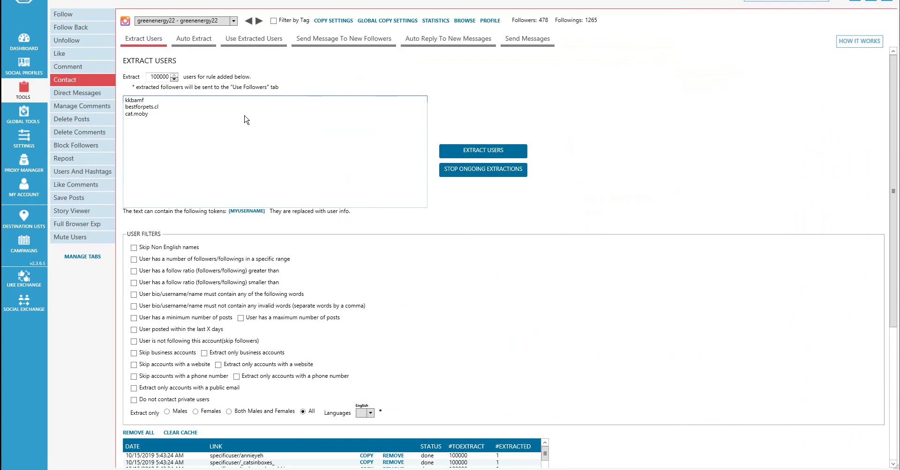
Add the prefix specificuser/ before the first username in the Extract Users list
{"action": "left_click", "coordinate": [125, 100]}
{"action": "type", "text": "so"}
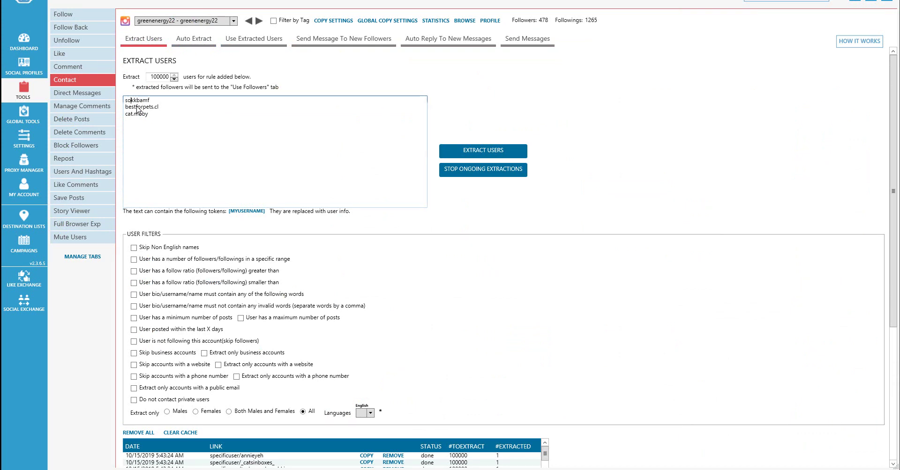
{"action": "type", "text": "ecific"}
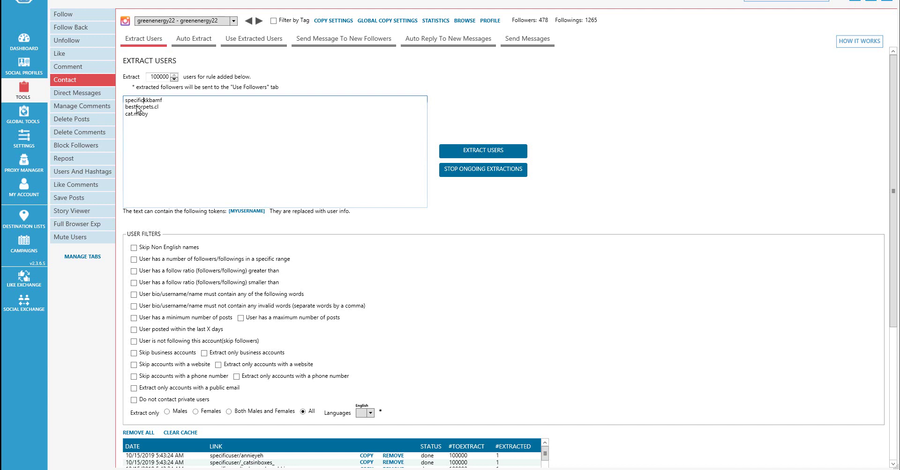
{"action": "type", "text": "user/"}
{"action": "key", "text": "Left"}
{"action": "key", "text": "Left"}
{"action": "key", "text": "Left"}
{"action": "key", "text": "Left"}
{"action": "key", "text": "Left"}
{"action": "key", "text": "Home"}
Copy the specificuser/ prefix to the second and third usernames in the extraction list
{"action": "left_click_drag", "start_coordinate": [154, 100], "coordinate": [121, 101]}
{"action": "left_click", "coordinate": [157, 102]}
{"action": "left_click_drag", "start_coordinate": [157, 101], "coordinate": [110, 99]}
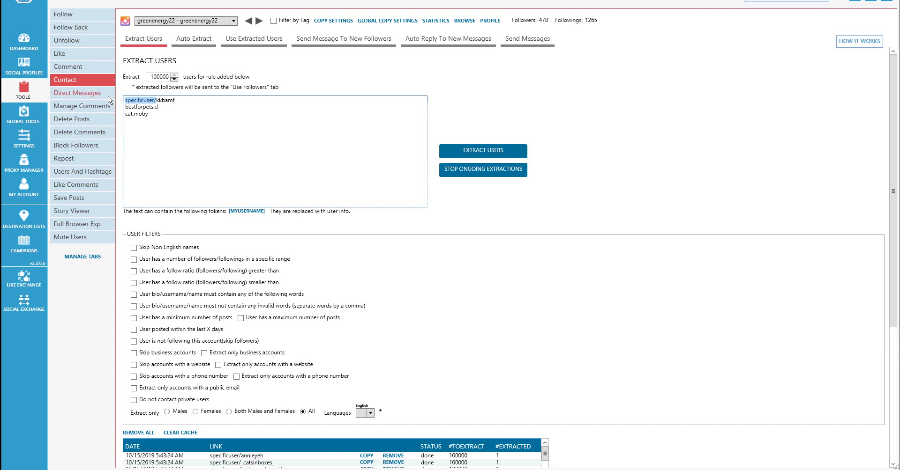
{"action": "left_click", "coordinate": [128, 110]}
{"action": "key", "text": "ctrl+v"}
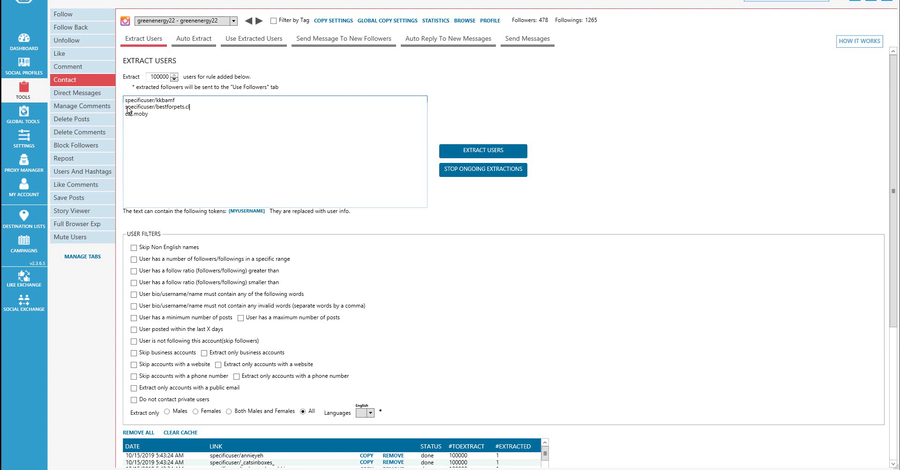
{"action": "left_click", "coordinate": [127, 113]}
{"action": "key", "text": "ctrl+v"}
Clear the extraction list and examine the specificuser entries in the table of past extractions
{"action": "key", "text": "ctrl+a"}
{"action": "key", "text": "Delete"}
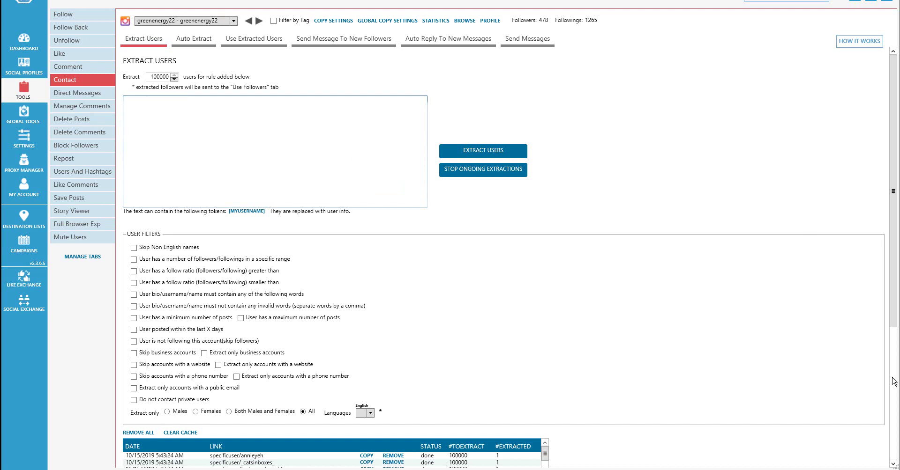
{"action": "scroll", "coordinate": [867, 380], "scroll_direction": "down", "scroll_amount": 5}
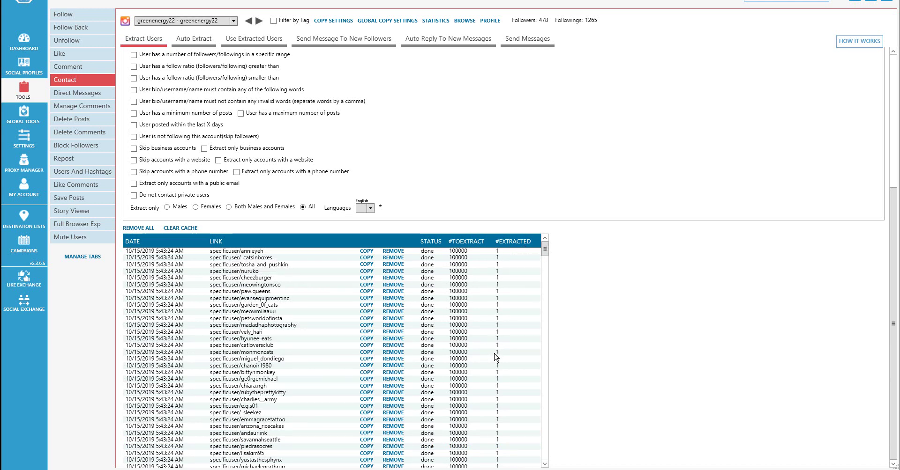
{"action": "scroll", "coordinate": [577, 396], "scroll_direction": "down", "scroll_amount": 1}
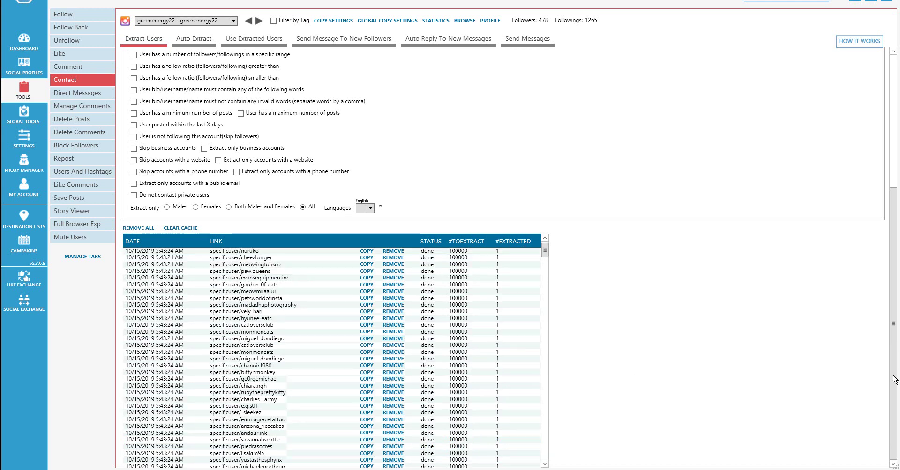
{"action": "scroll", "coordinate": [568, 422], "scroll_direction": "down", "scroll_amount": 2}
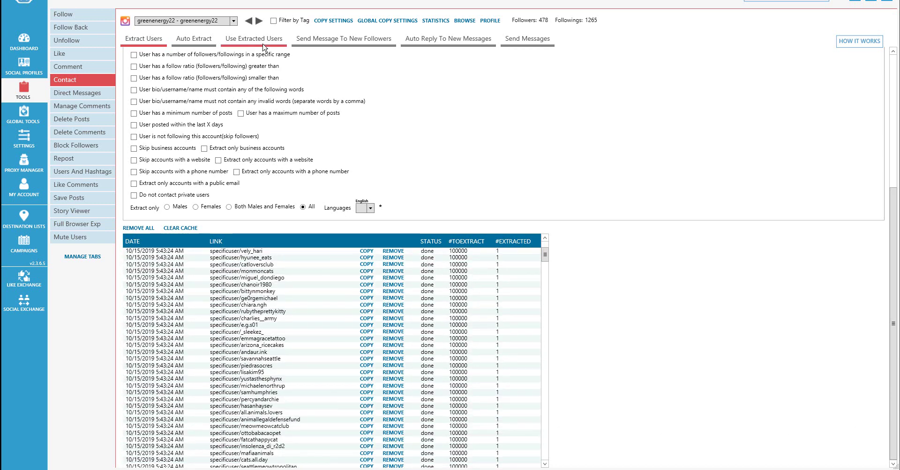
Check the spin syntax of the message under Use Extracted Users three times to preview random variants
{"action": "left_click", "coordinate": [264, 39]}
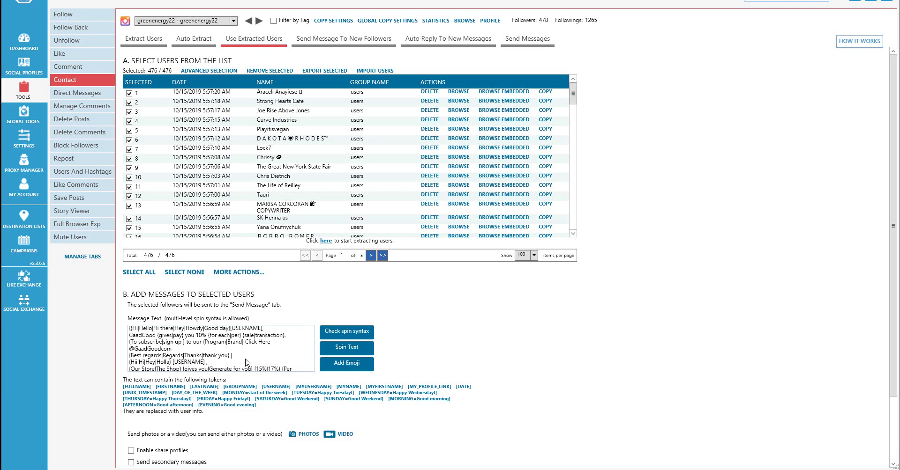
{"action": "scroll", "coordinate": [247, 363], "scroll_direction": "down", "scroll_amount": 2}
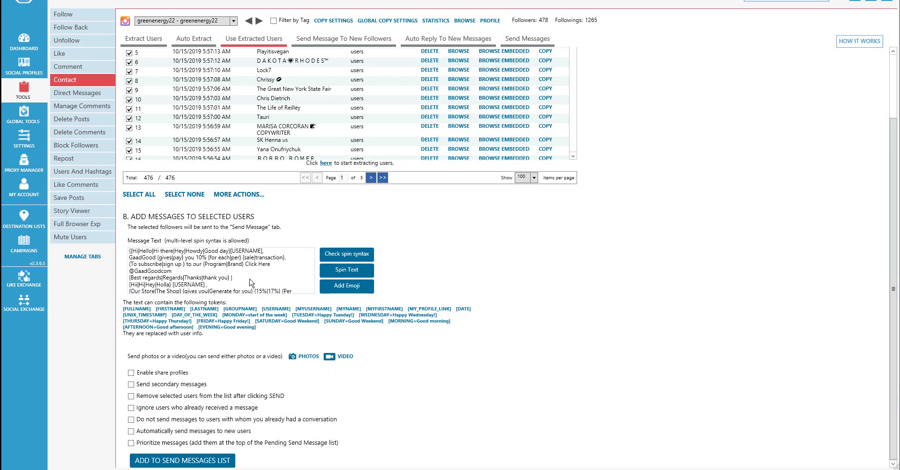
{"action": "left_click", "coordinate": [349, 257]}
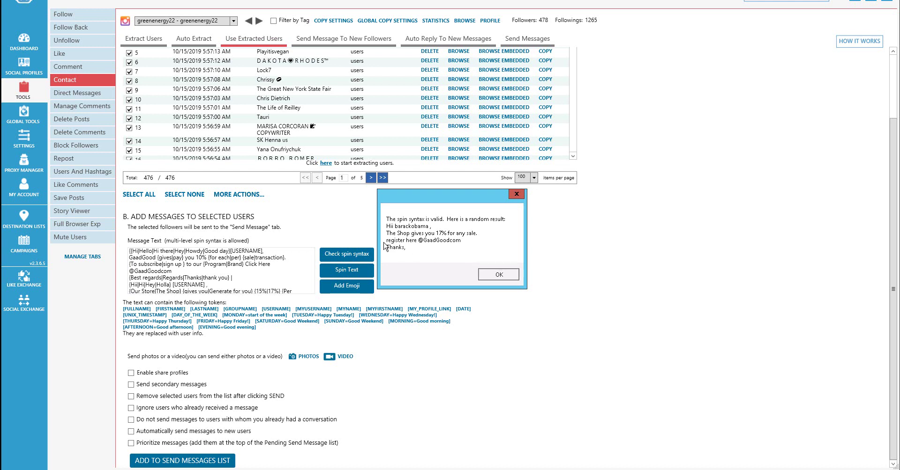
{"action": "left_click", "coordinate": [495, 275]}
{"action": "left_click", "coordinate": [366, 257]}
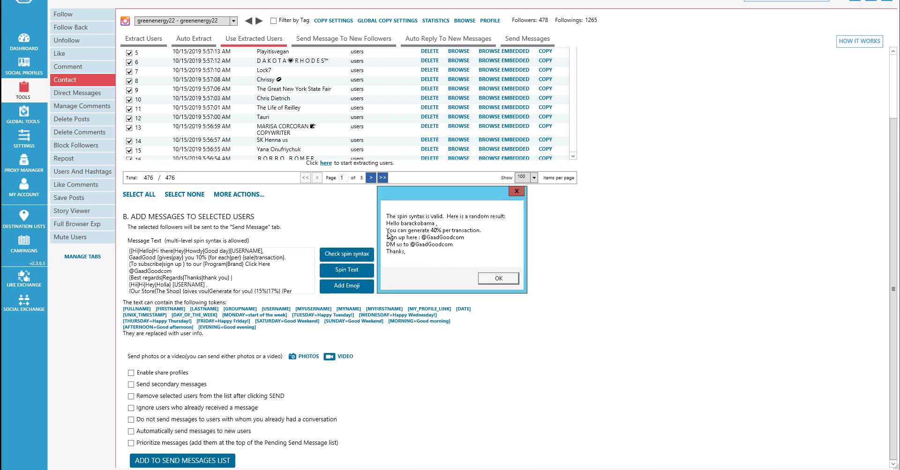
{"action": "left_click", "coordinate": [500, 282]}
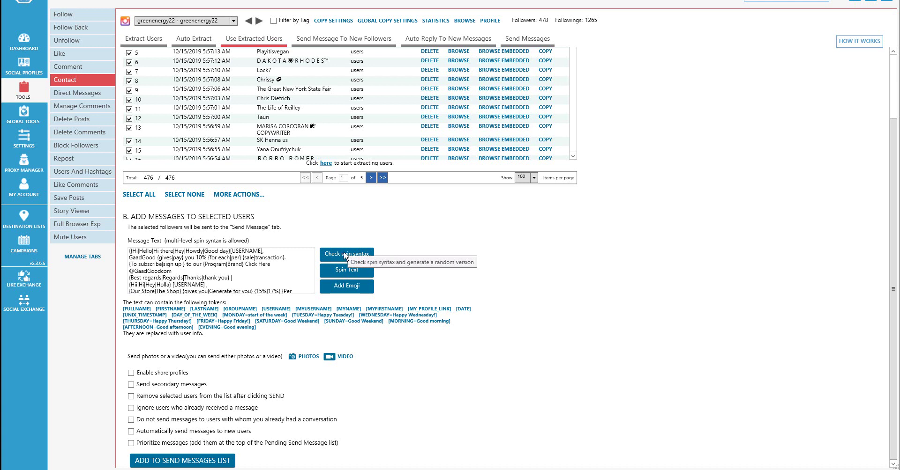
{"action": "left_click", "coordinate": [345, 257]}
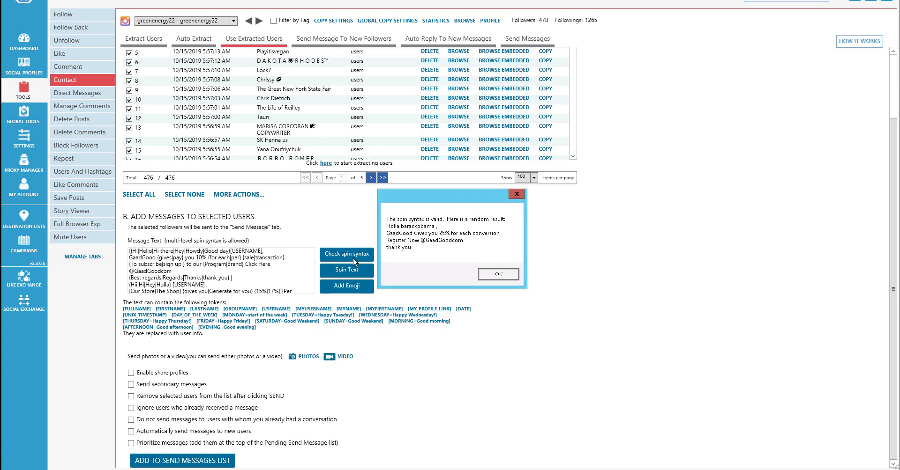
{"action": "left_click", "coordinate": [505, 277]}
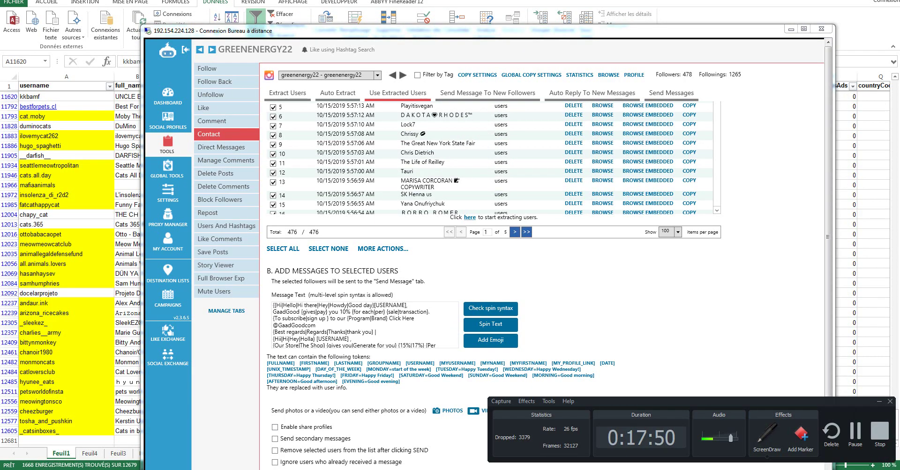
Enable removing selected users from the list after sending, and review the Send Messages settings with its pending and sent messages
{"action": "left_click", "coordinate": [803, 29]}
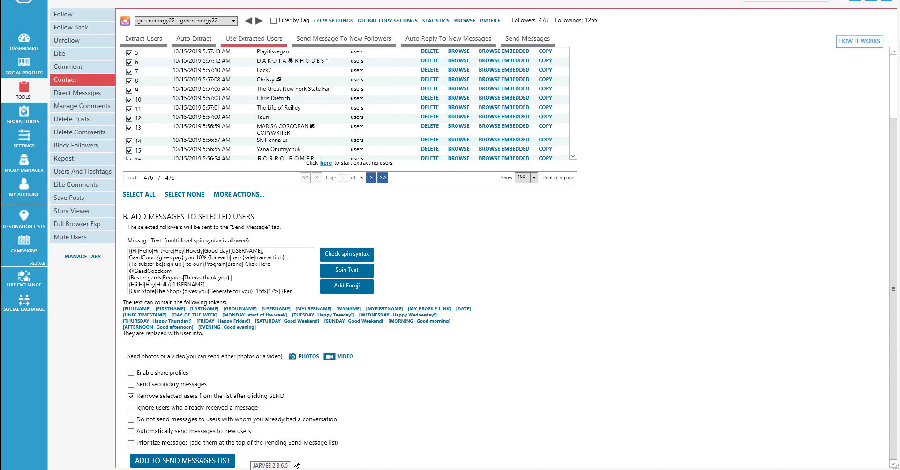
{"action": "left_click", "coordinate": [529, 45]}
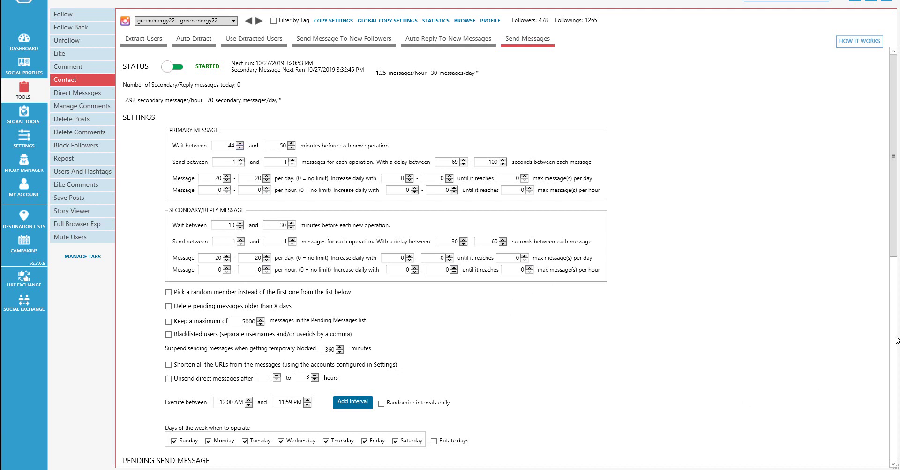
{"action": "left_click", "coordinate": [894, 307]}
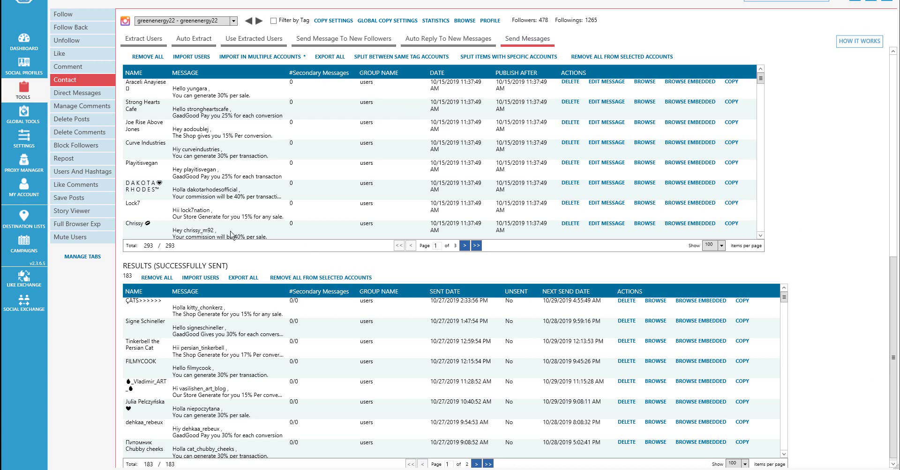
Open Direct Messages and view the threads of the aquaponics4you and catgadgetsclub accounts
{"action": "left_click", "coordinate": [90, 97]}
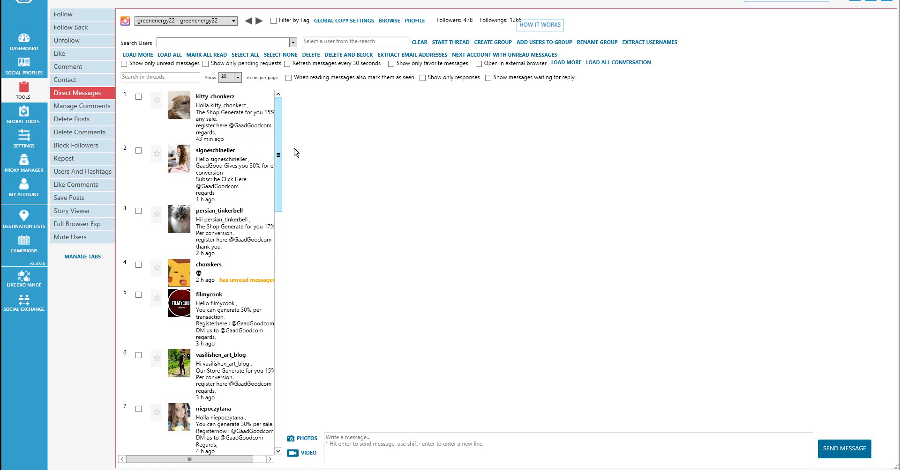
{"action": "left_click", "coordinate": [233, 20]}
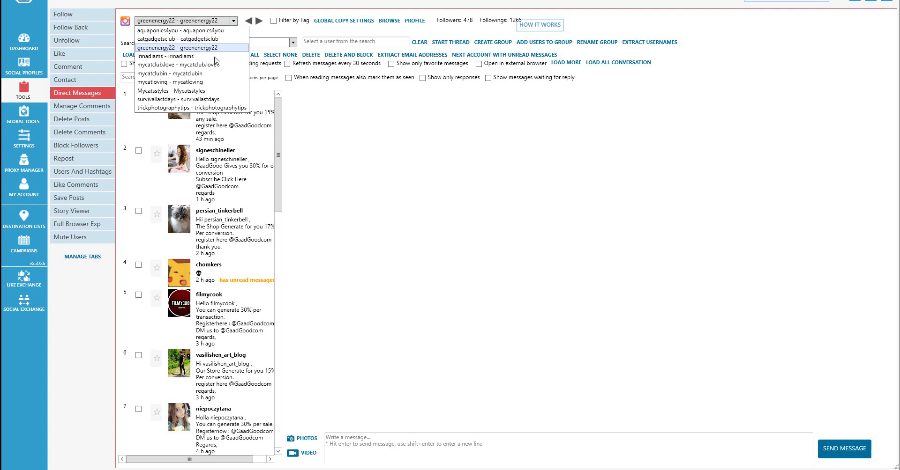
{"action": "left_click", "coordinate": [225, 31]}
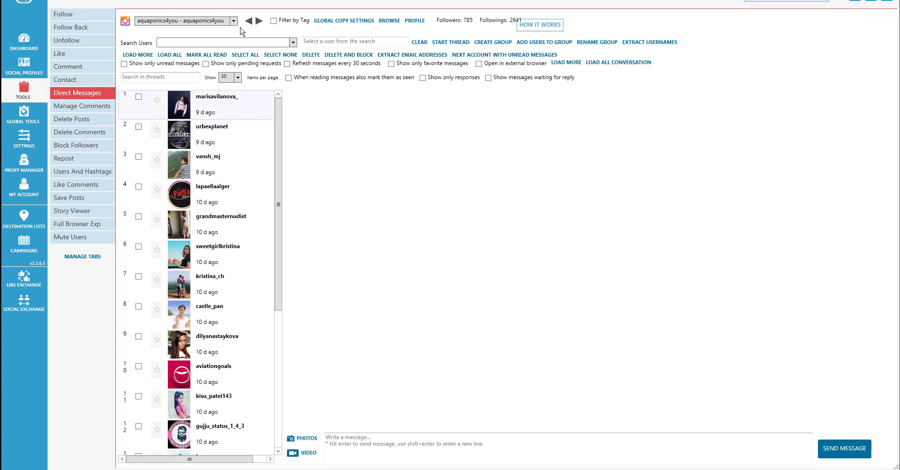
{"action": "left_click", "coordinate": [234, 23]}
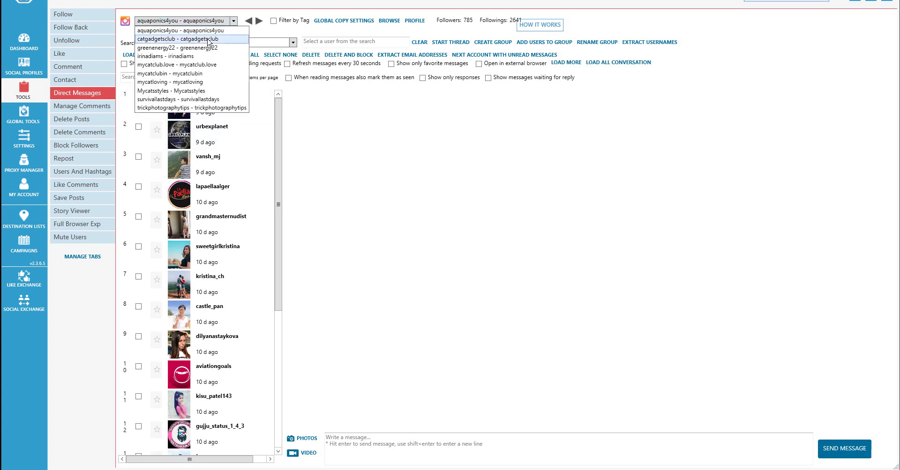
{"action": "left_click", "coordinate": [211, 43]}
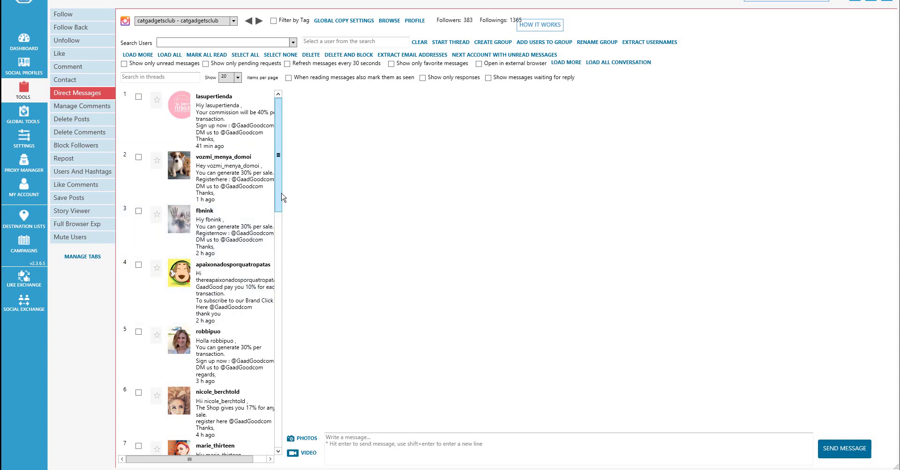
Read the first four message threads of catgadgetsclub, and switch Direct Messages back to the greenenergy22 account
{"action": "left_click", "coordinate": [201, 108]}
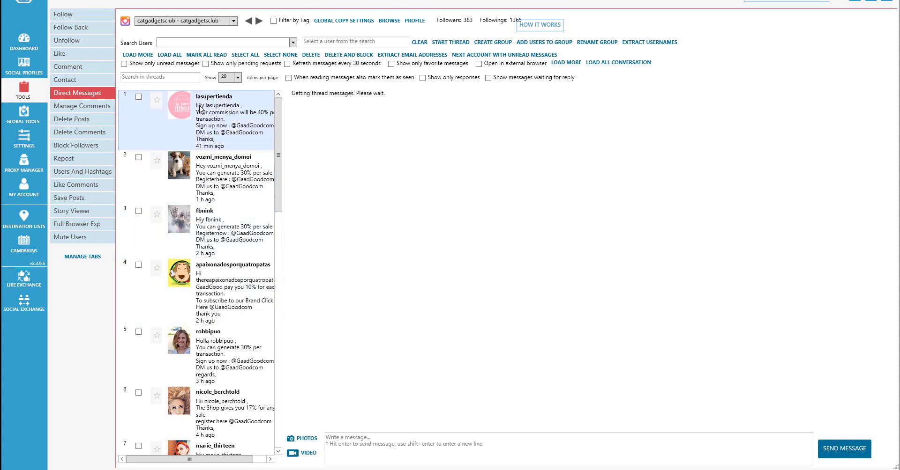
{"action": "left_click", "coordinate": [203, 177]}
{"action": "left_click", "coordinate": [223, 223]}
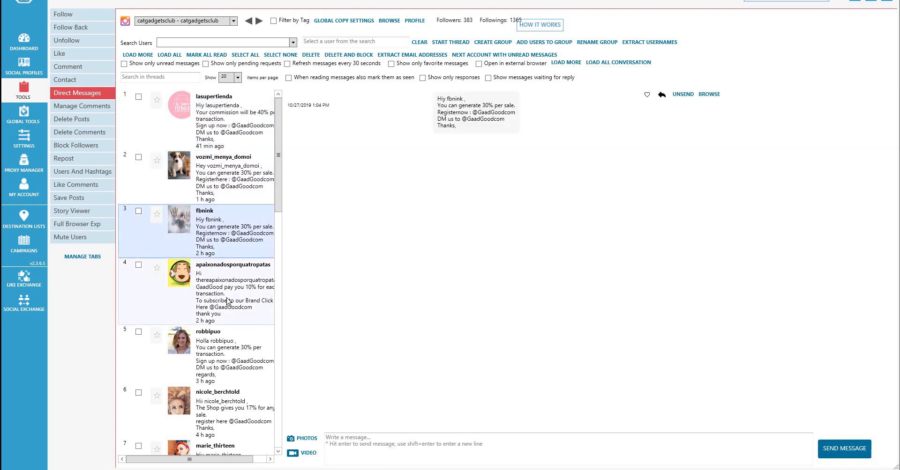
{"action": "left_click", "coordinate": [220, 291]}
{"action": "left_click", "coordinate": [233, 22]}
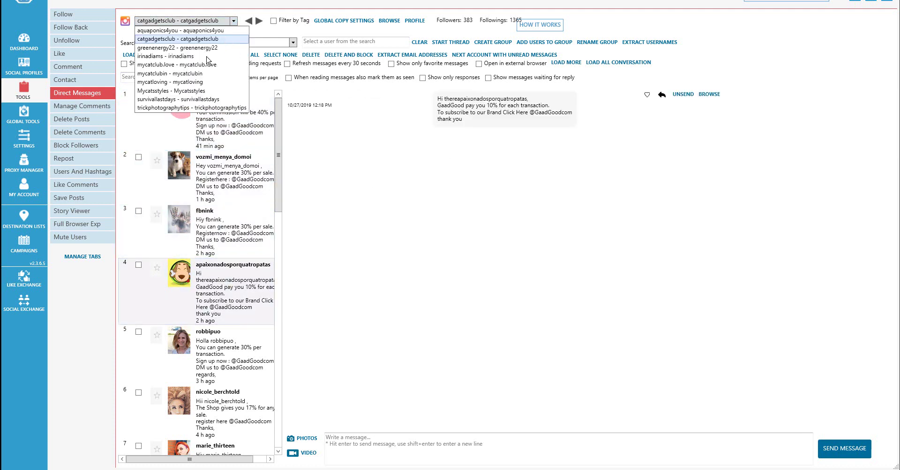
{"action": "left_click", "coordinate": [206, 52]}
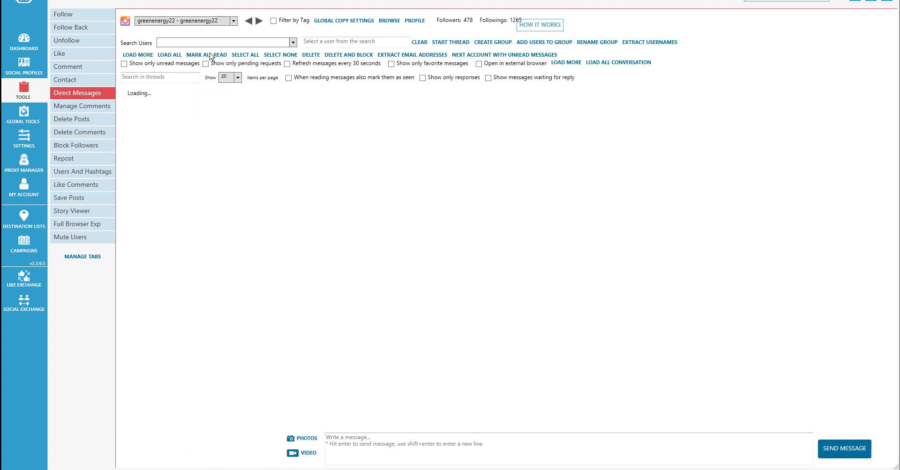
Read the fourth message thread of greenenergy22, and switch Direct Messages to mycatloving to look through its threads
{"action": "left_click", "coordinate": [243, 280]}
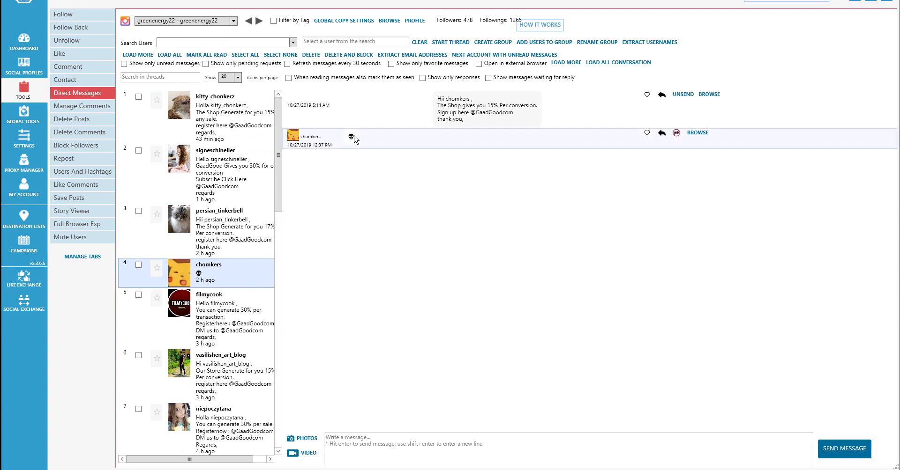
{"action": "left_click", "coordinate": [233, 21]}
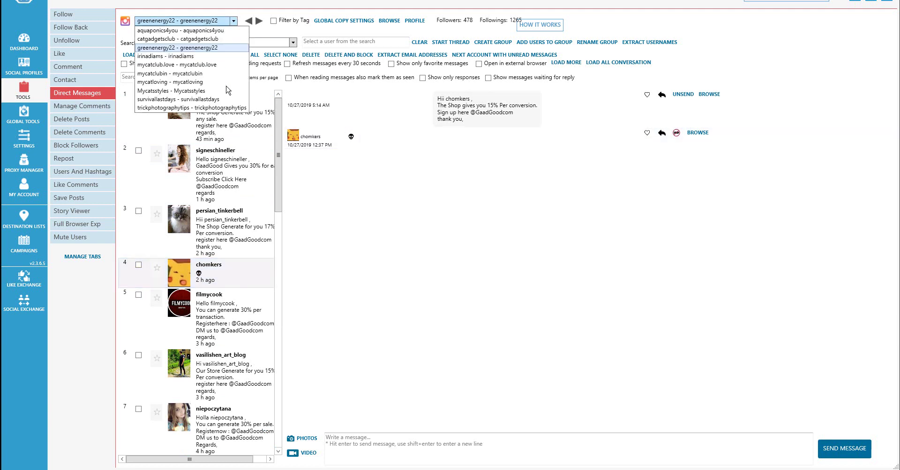
{"action": "left_click", "coordinate": [200, 81]}
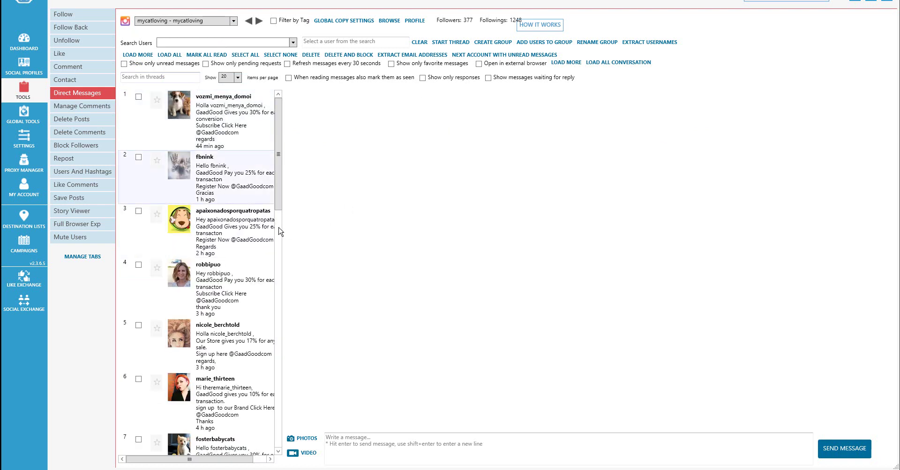
{"action": "scroll", "coordinate": [265, 400], "scroll_direction": "down", "scroll_amount": 5}
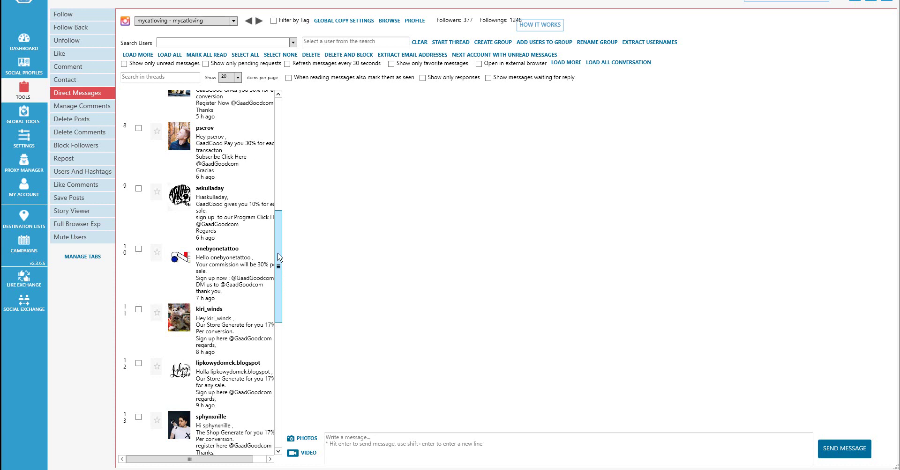
{"action": "scroll", "coordinate": [279, 160], "scroll_direction": "up", "scroll_amount": 1}
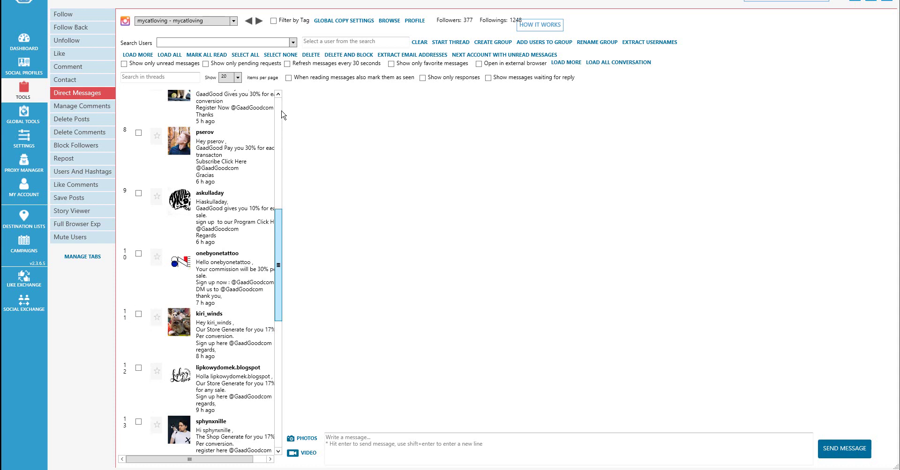
{"action": "scroll", "coordinate": [281, 115], "scroll_direction": "up", "scroll_amount": 1}
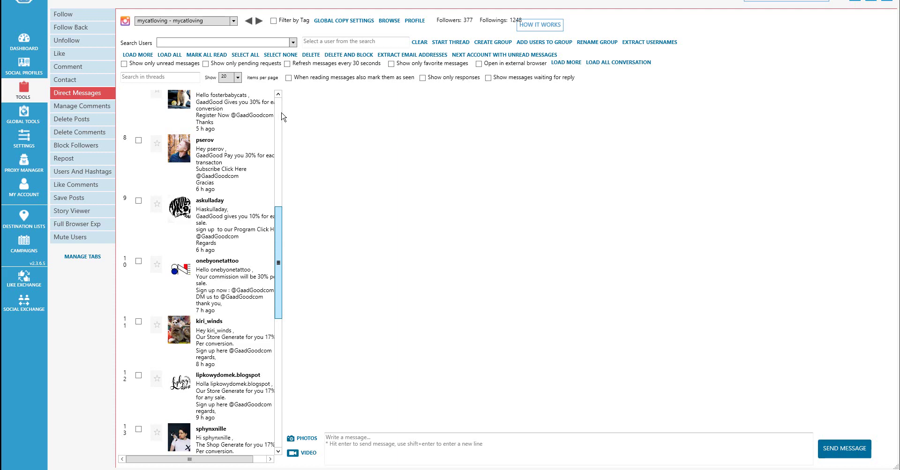
{"action": "scroll", "coordinate": [280, 116], "scroll_direction": "up", "scroll_amount": 1}
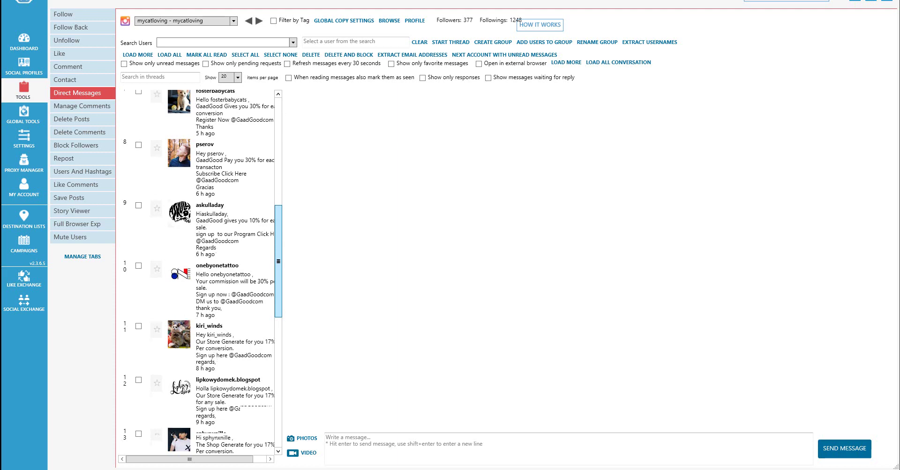
{"action": "key", "text": "ctrl+alt+Break"}
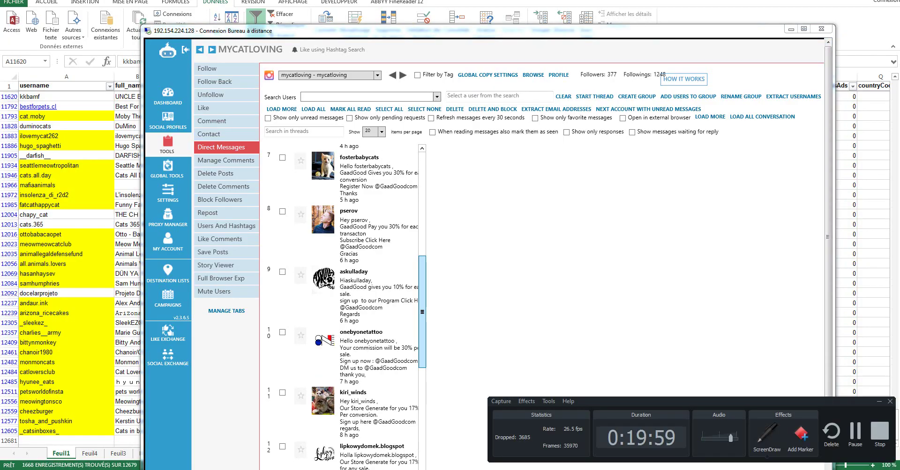
{"action": "left_click", "coordinate": [853, 435]}
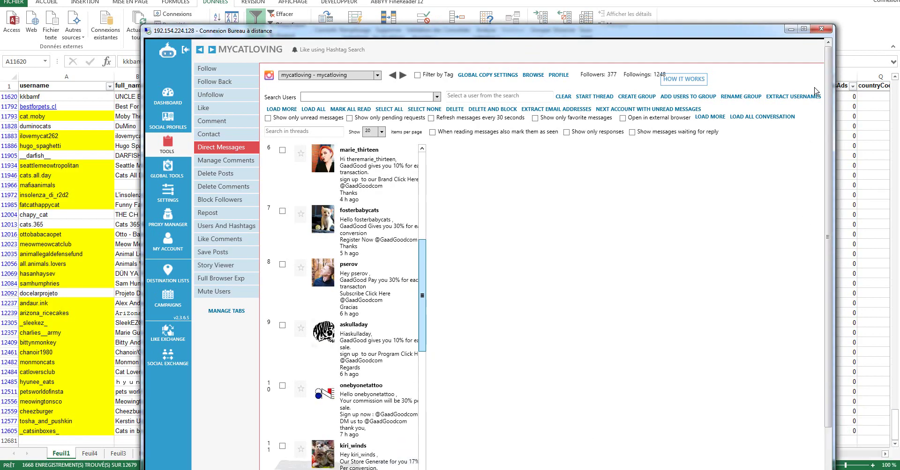
{"action": "left_click", "coordinate": [803, 28]}
{"action": "scroll", "coordinate": [280, 117], "scroll_direction": "up", "scroll_amount": 4}
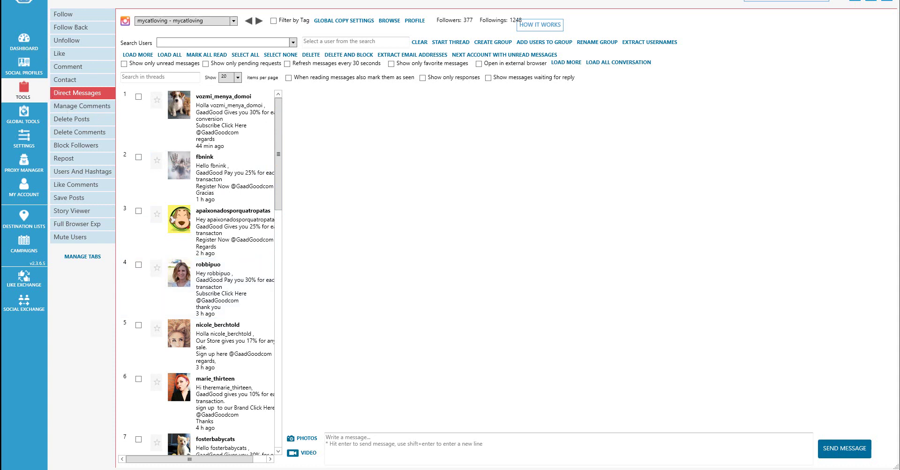
View the dashboard's tool statistics with the daily average and total actions of all accounts
{"action": "left_click", "coordinate": [24, 46]}
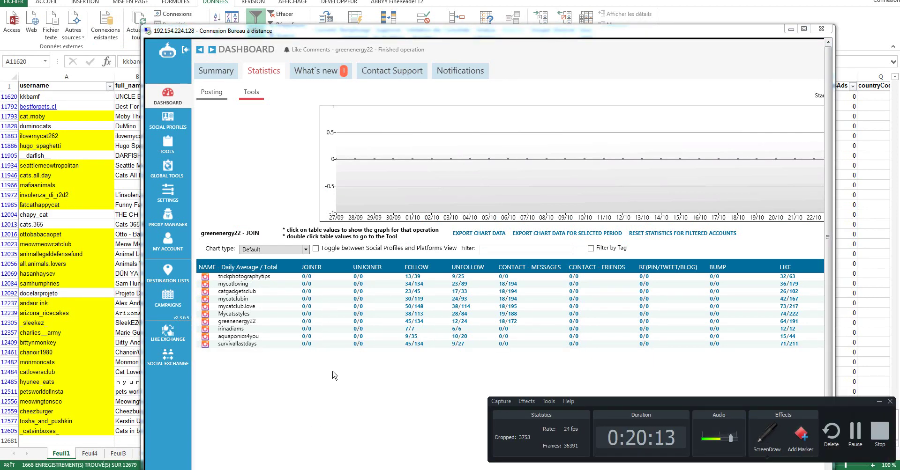
{"action": "left_click", "coordinate": [583, 29]}
{"action": "double_click", "coordinate": [584, 29]}
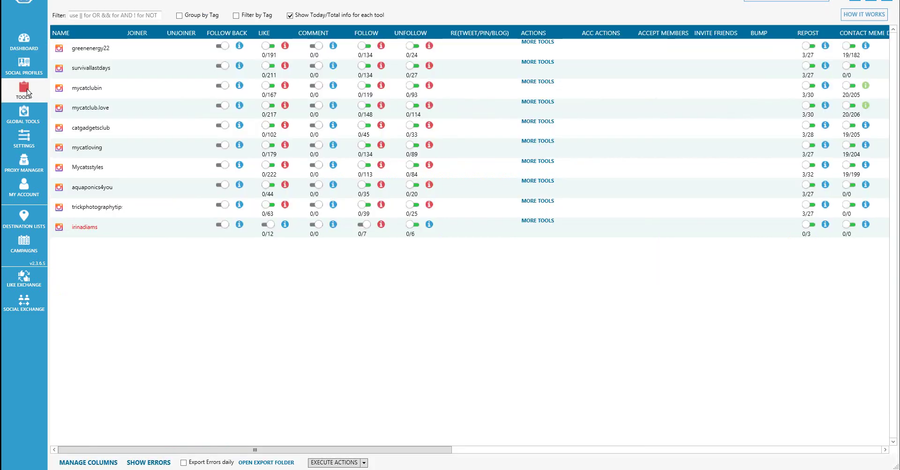
Review the Follow, Unfollow and Like tool settings of the catgadgetsclub account
{"action": "left_click", "coordinate": [28, 92]}
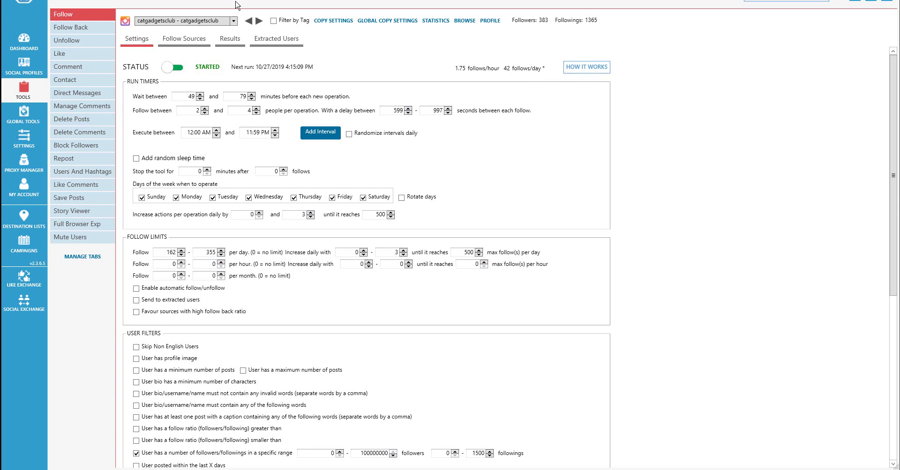
{"action": "left_click", "coordinate": [77, 42]}
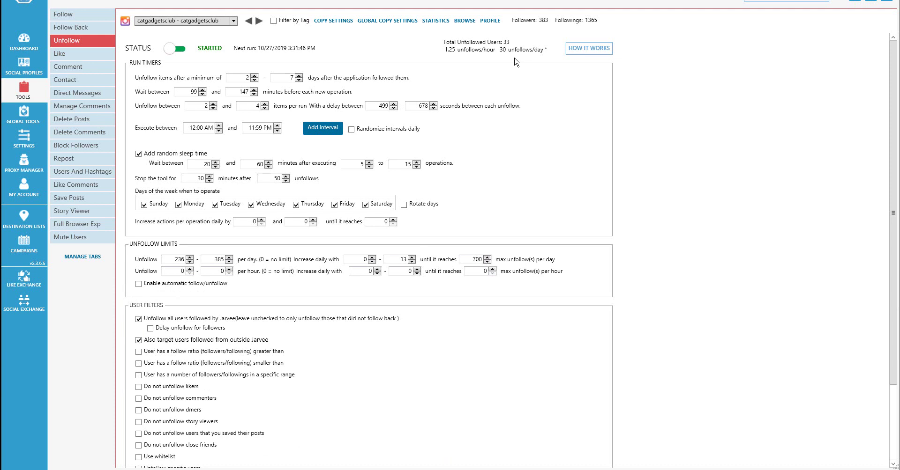
{"action": "left_click", "coordinate": [61, 55]}
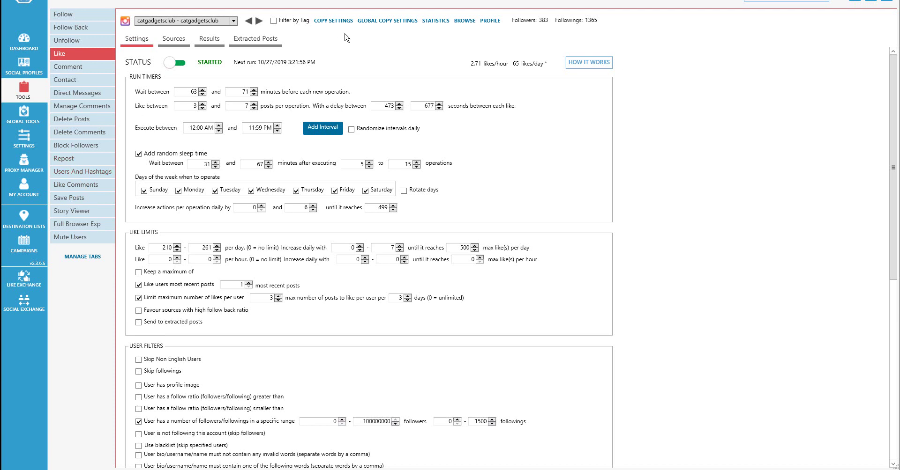
Open the embedded browser for catgadgetsclub, try to view its Instagram profile, and close the browser window
{"action": "left_click", "coordinate": [464, 22]}
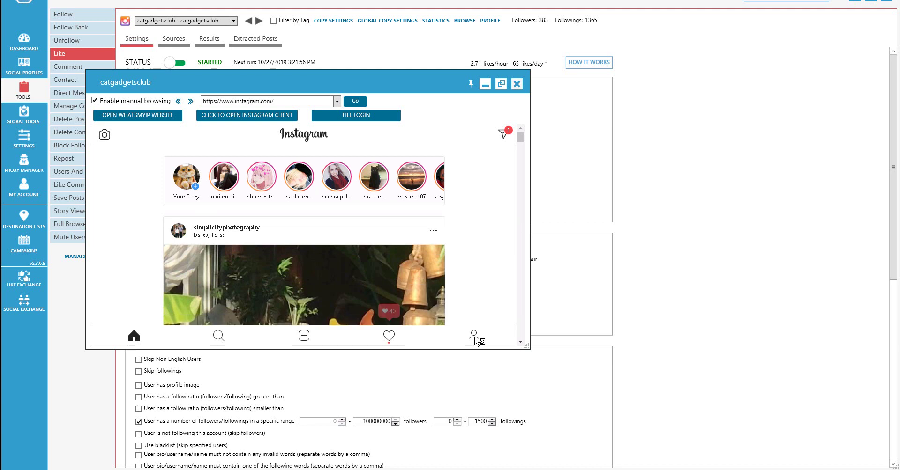
{"action": "left_click", "coordinate": [474, 337]}
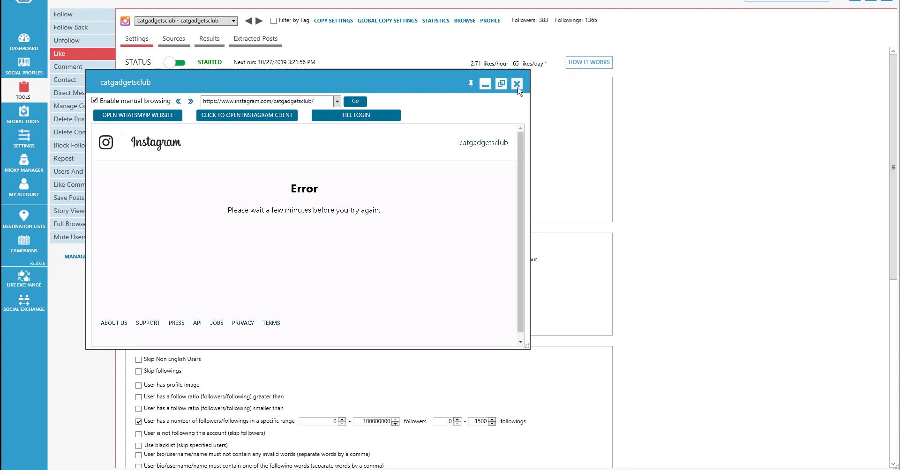
{"action": "left_click", "coordinate": [172, 148]}
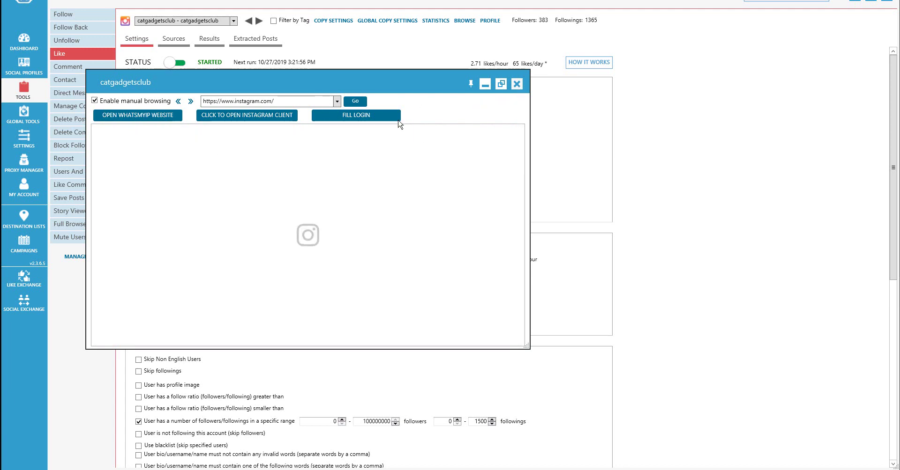
{"action": "left_click", "coordinate": [517, 84]}
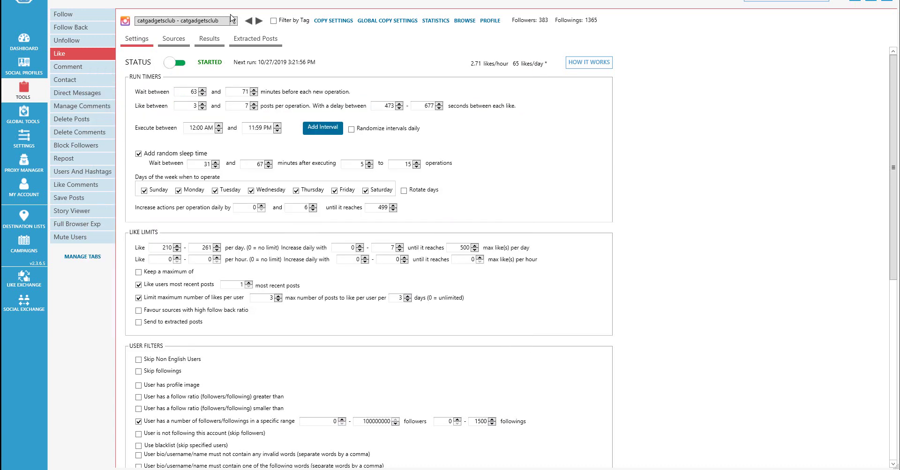
Switch to the Mycatsstyles account, try to view its Instagram profile in the embedded browser, and close the browser window
{"action": "left_click", "coordinate": [233, 21]}
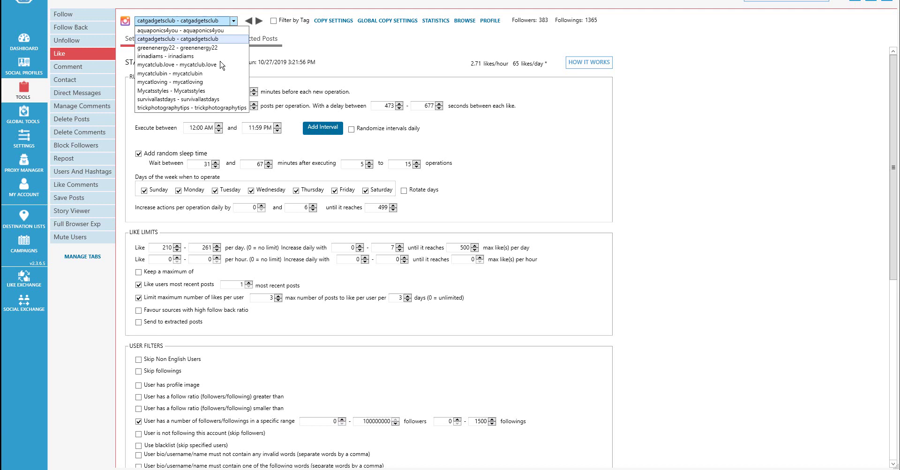
{"action": "left_click", "coordinate": [198, 91]}
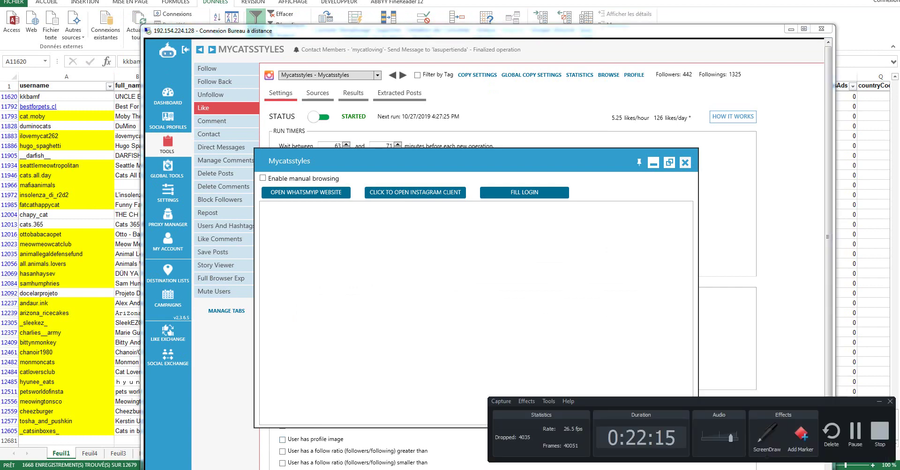
{"action": "left_click", "coordinate": [804, 28]}
{"action": "left_click", "coordinate": [684, 163]}
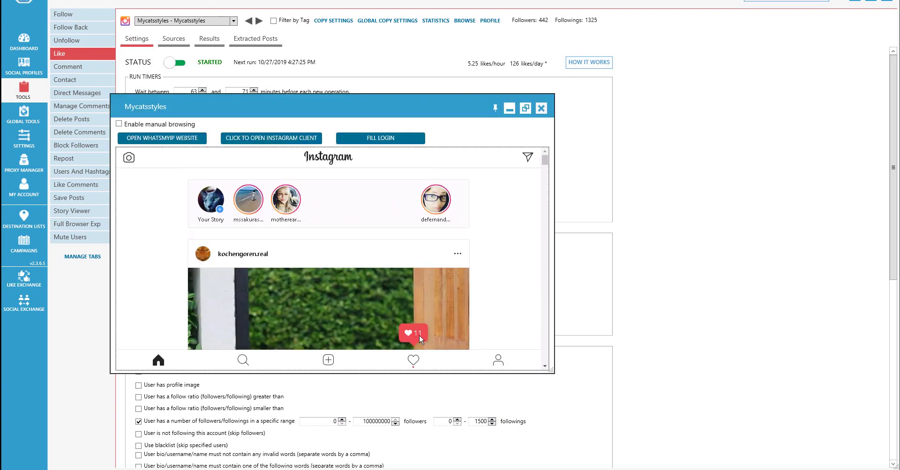
{"action": "left_click", "coordinate": [500, 362]}
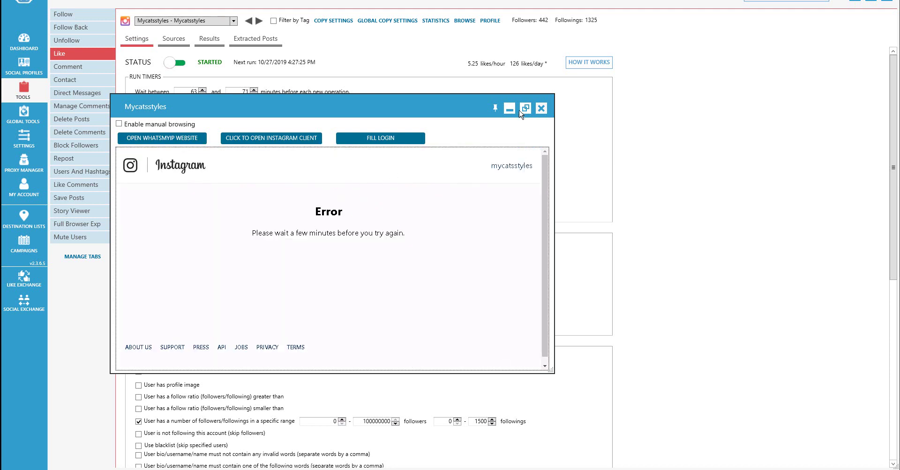
{"action": "left_click", "coordinate": [541, 109]}
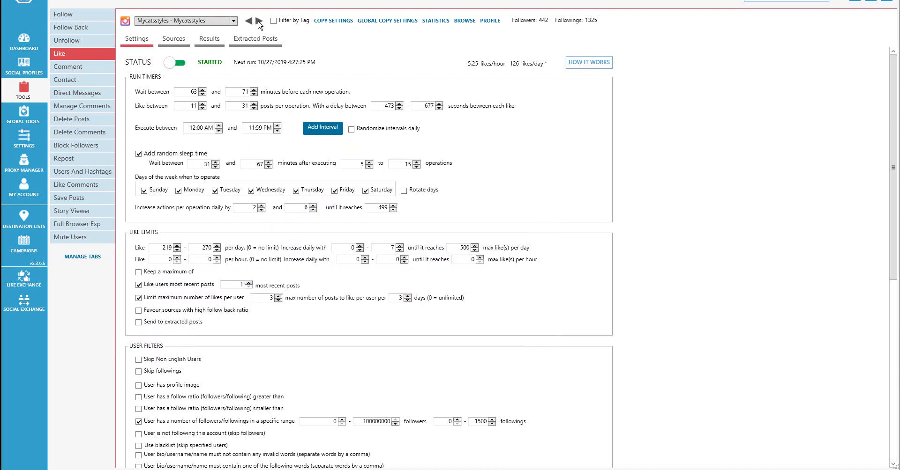
Switch to the survivallastdays account and try to fill in its Instagram login in the embedded browser
{"action": "left_click", "coordinate": [233, 21]}
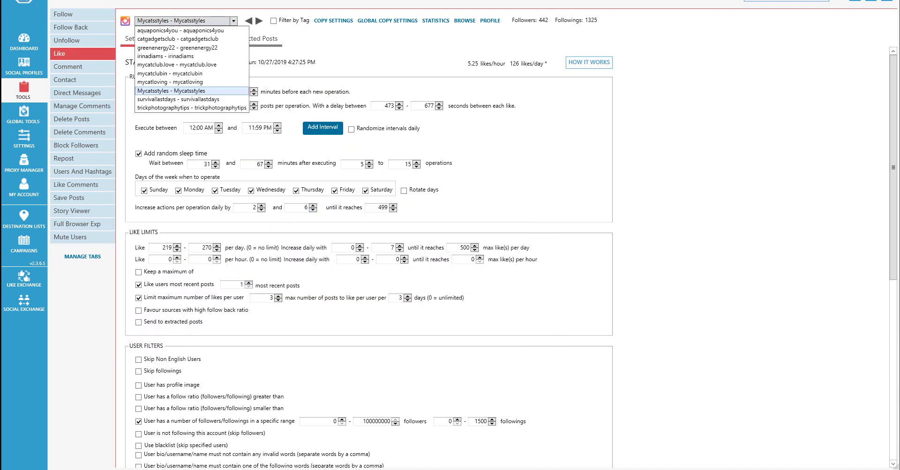
{"action": "left_click", "coordinate": [499, 2]}
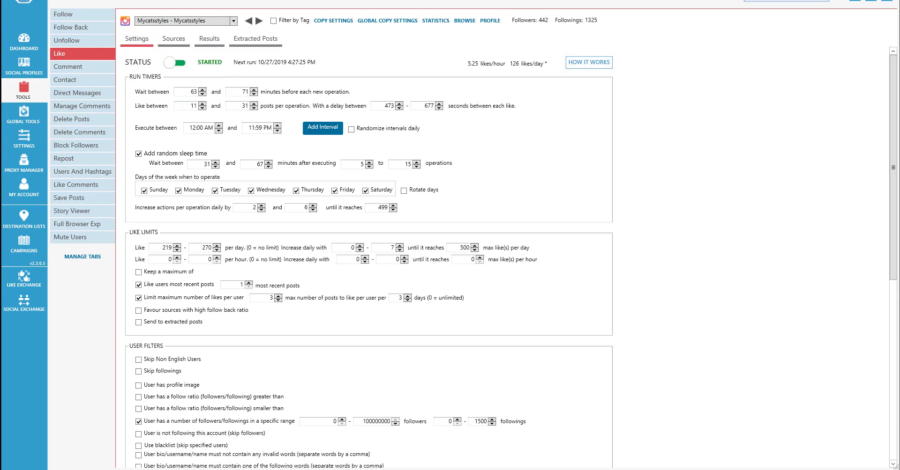
{"action": "key", "text": "Down"}
{"action": "key", "text": "ctrl+alt+Break"}
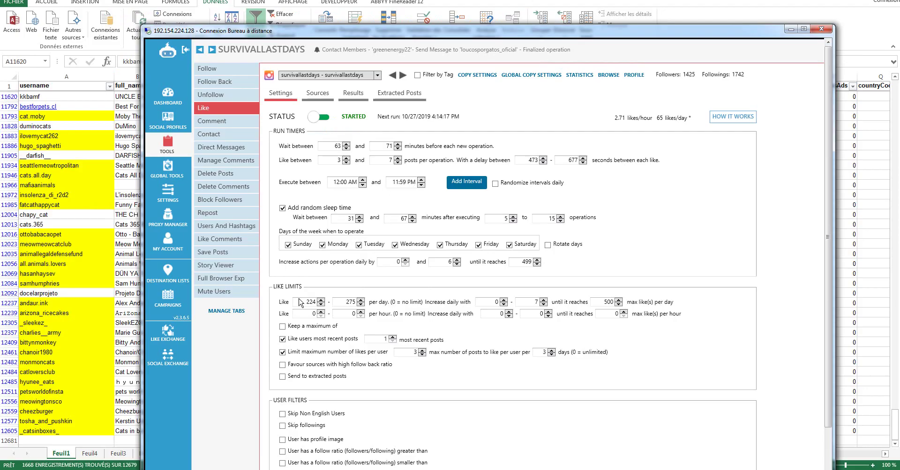
{"action": "left_click", "coordinate": [803, 29]}
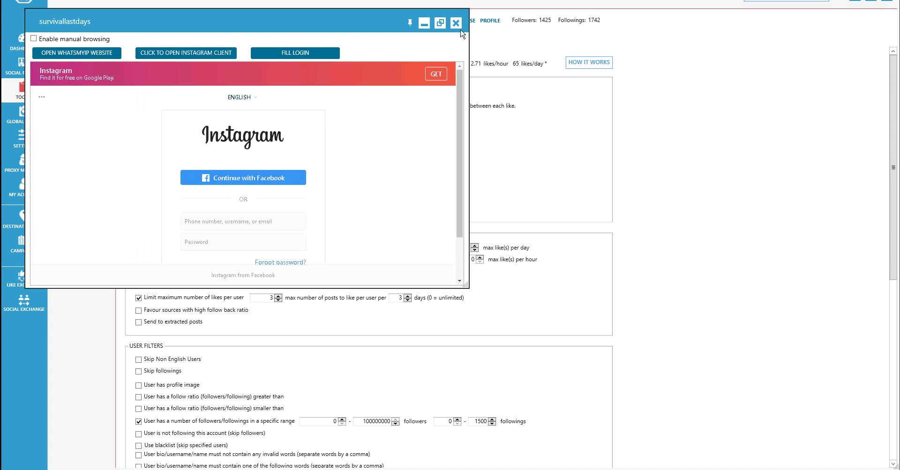
{"action": "left_click", "coordinate": [324, 58]}
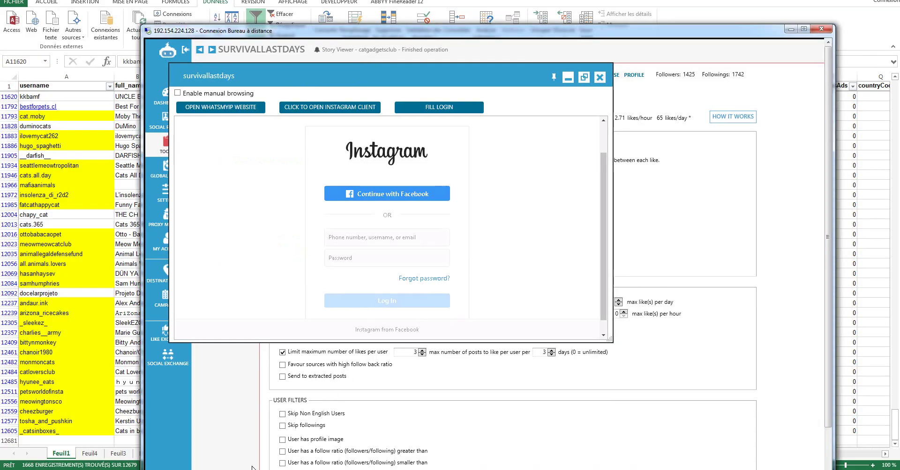
{"action": "left_click", "coordinate": [595, 412]}
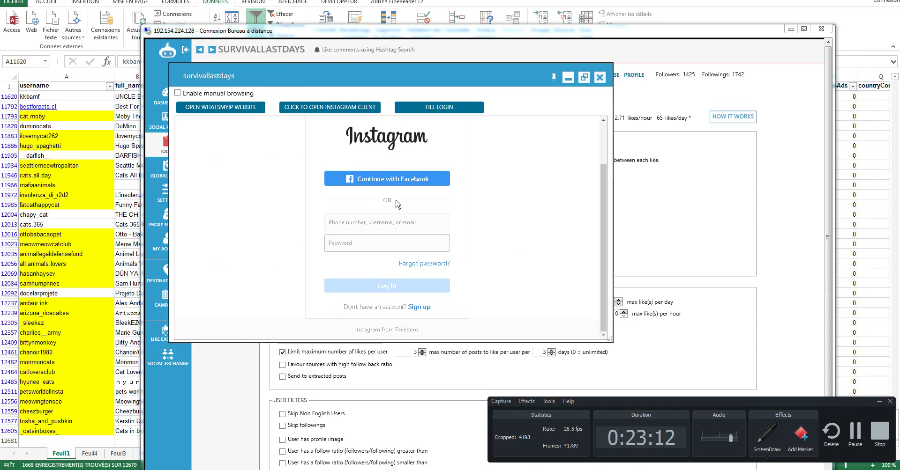